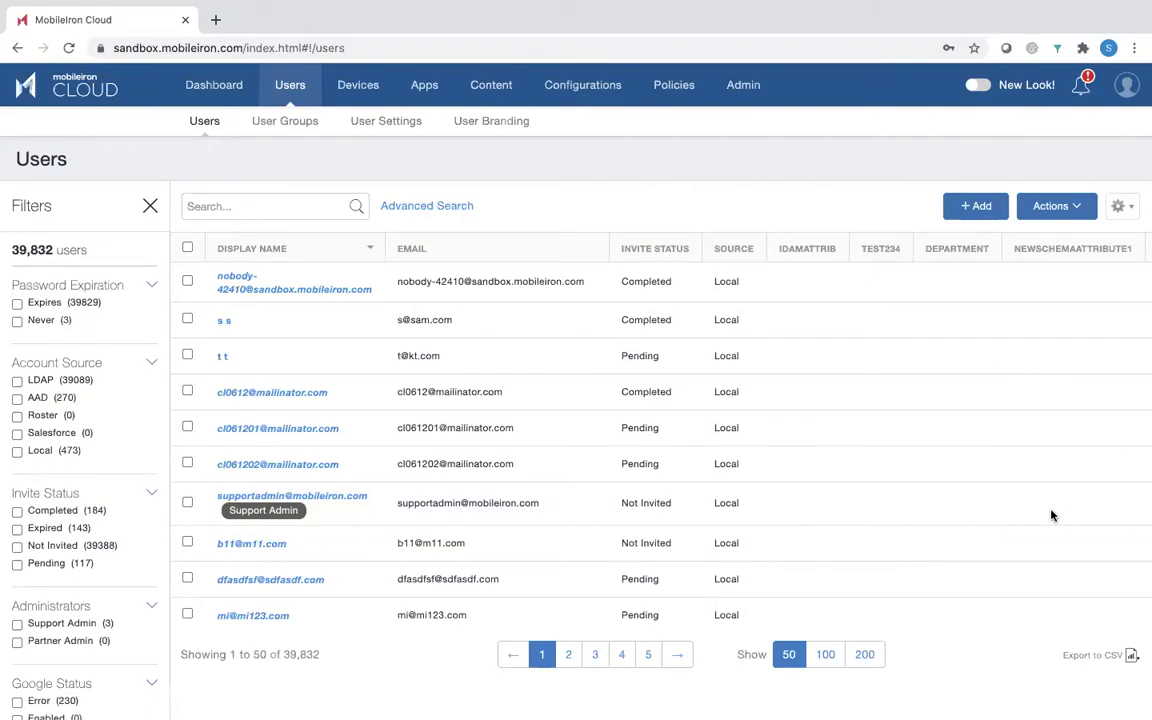
click(210, 125)
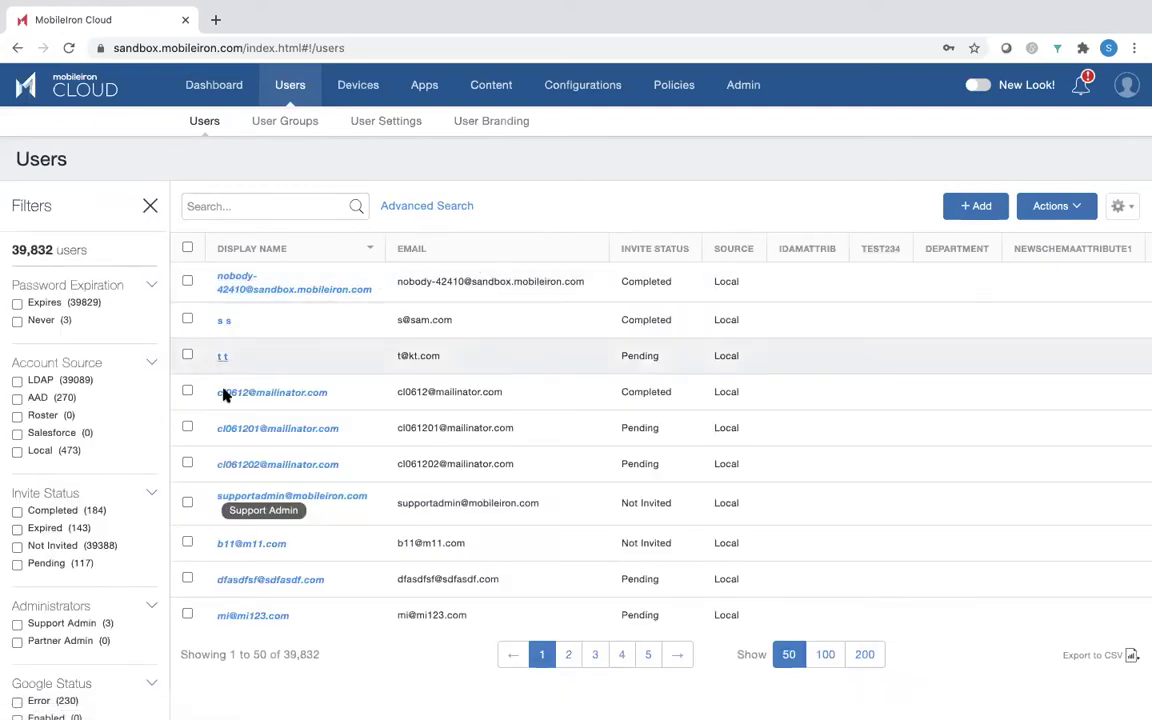
click(980, 208)
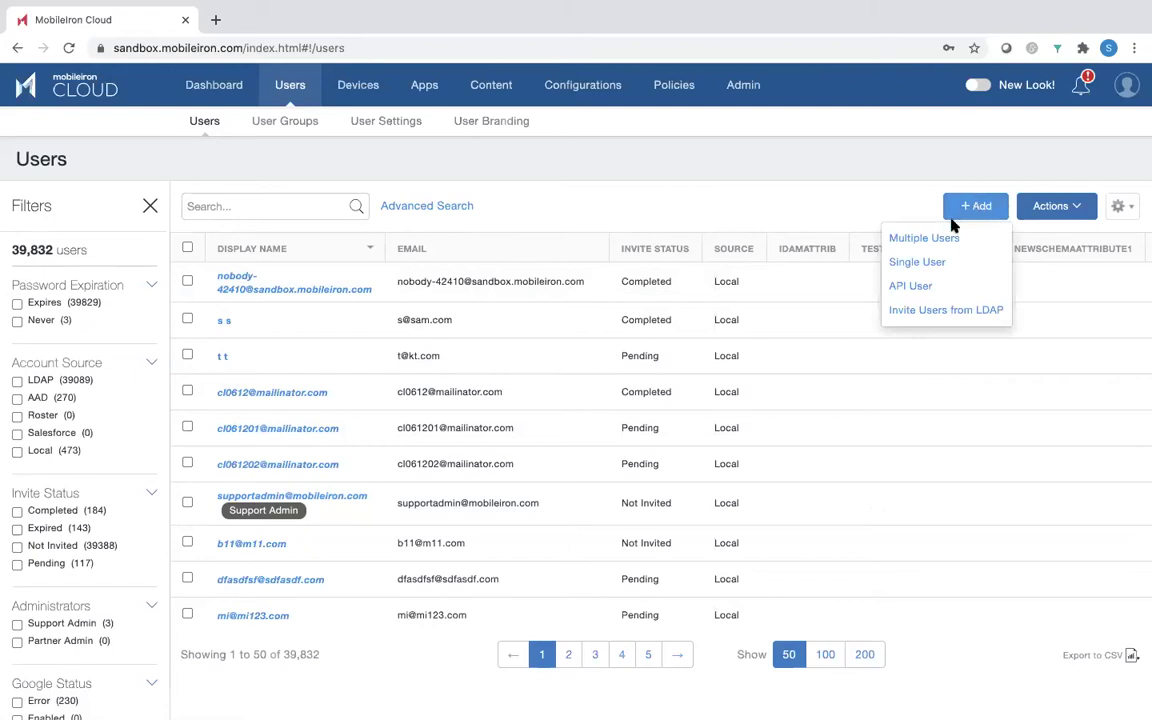
click(925, 263)
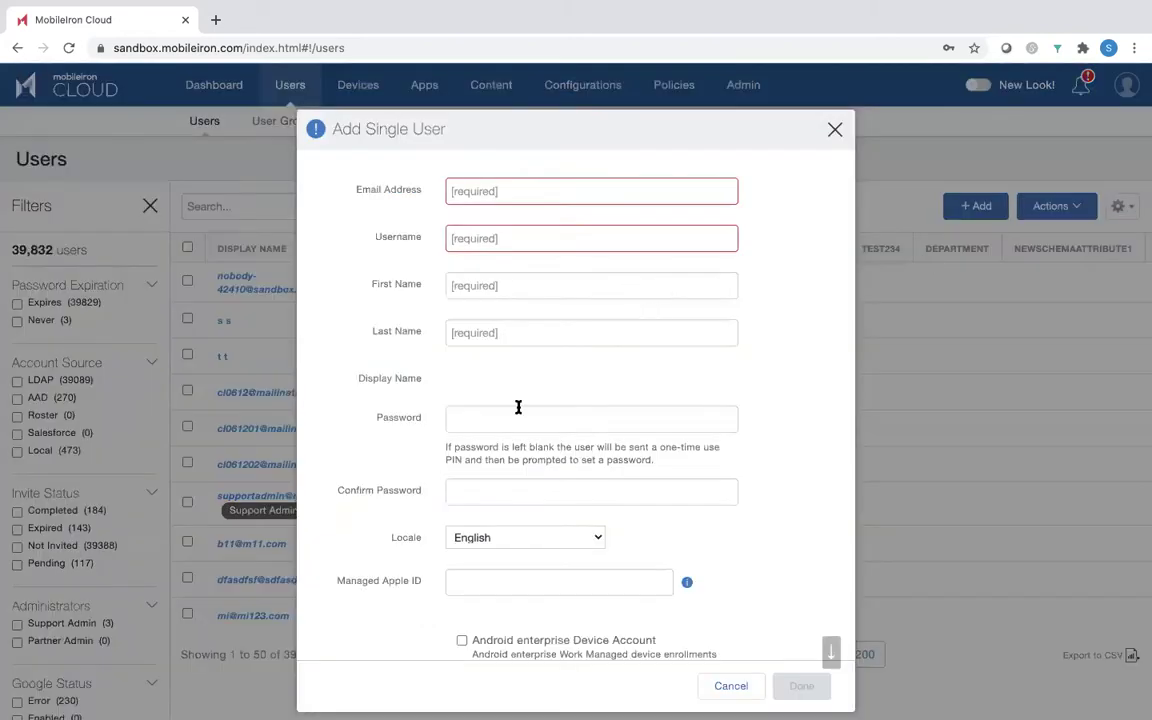
scroll(506, 455, down, 3)
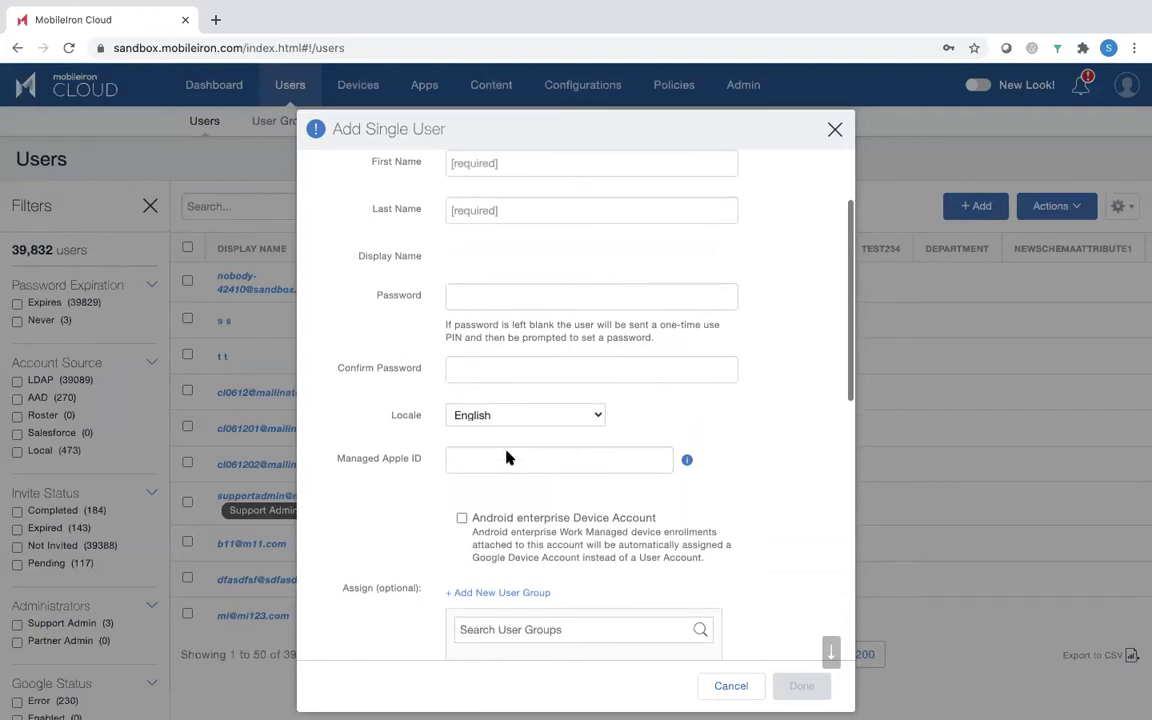
scroll(506, 457, down, 3)
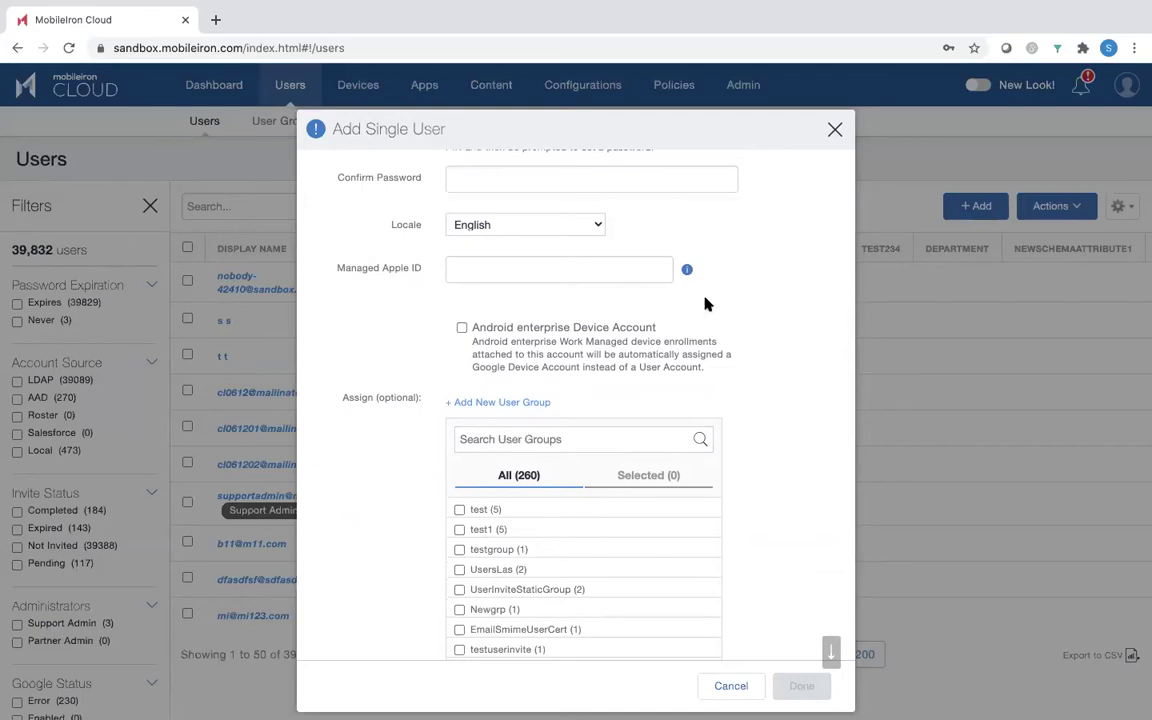
click(835, 131)
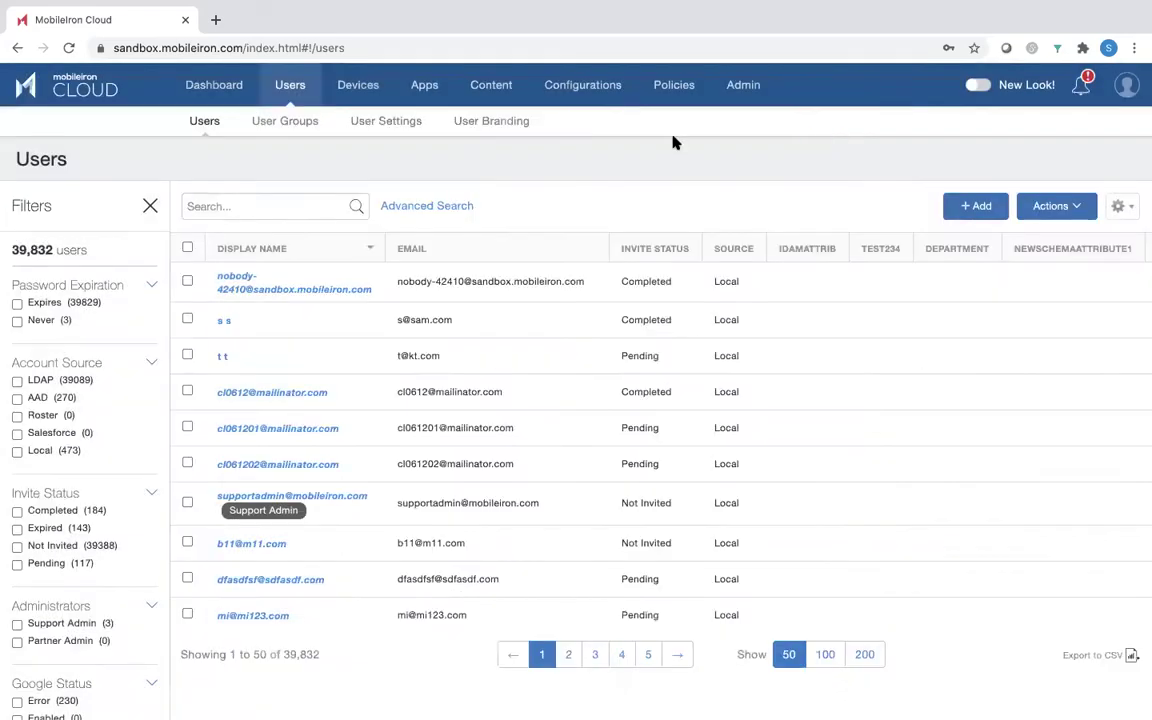
Search the Users list by the user's first name, select the single match and show its actions
click(238, 211)
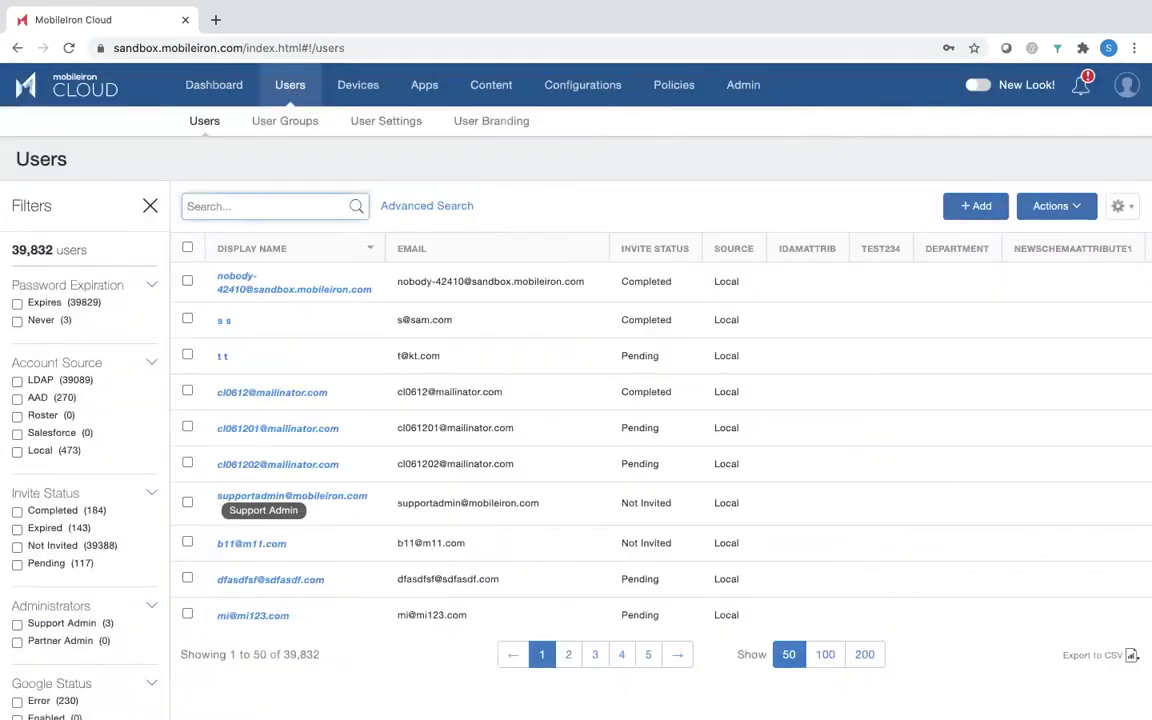
text(Peter)
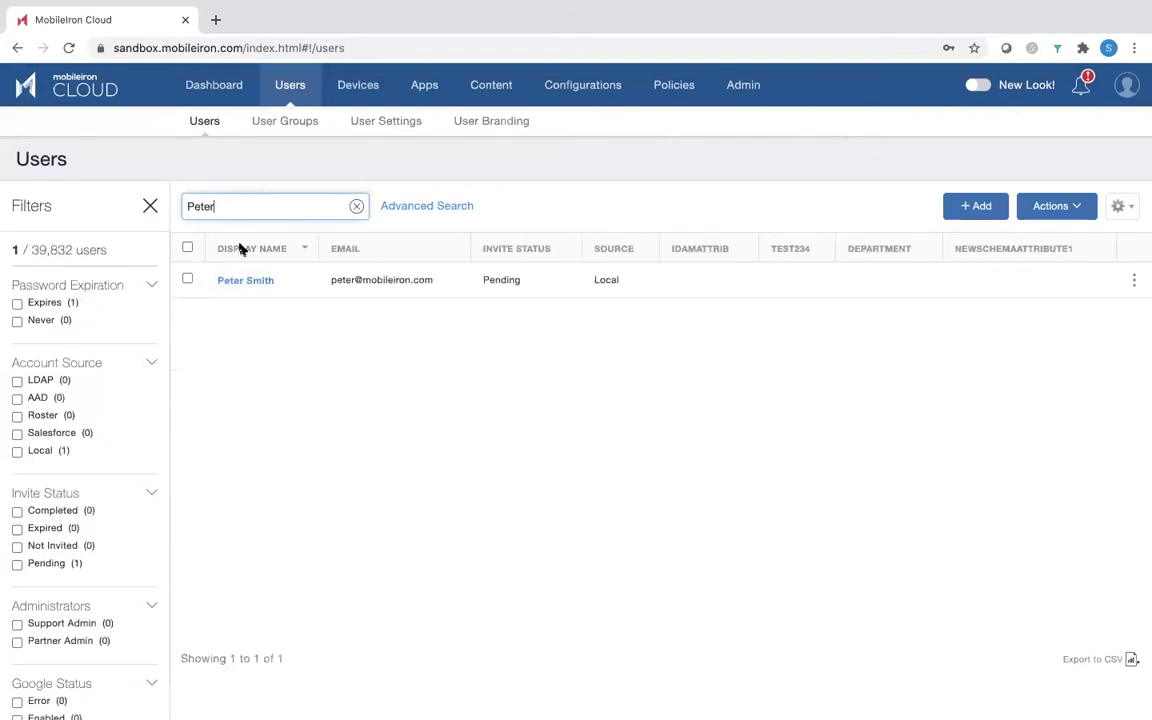
click(187, 279)
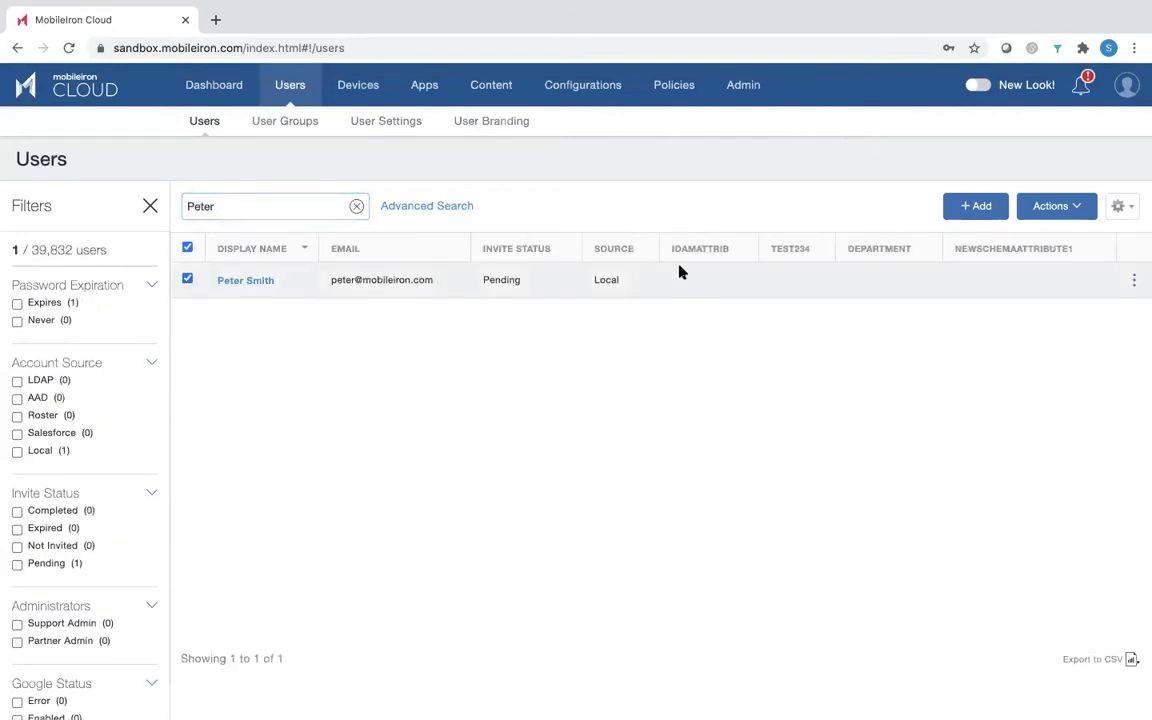
click(1060, 207)
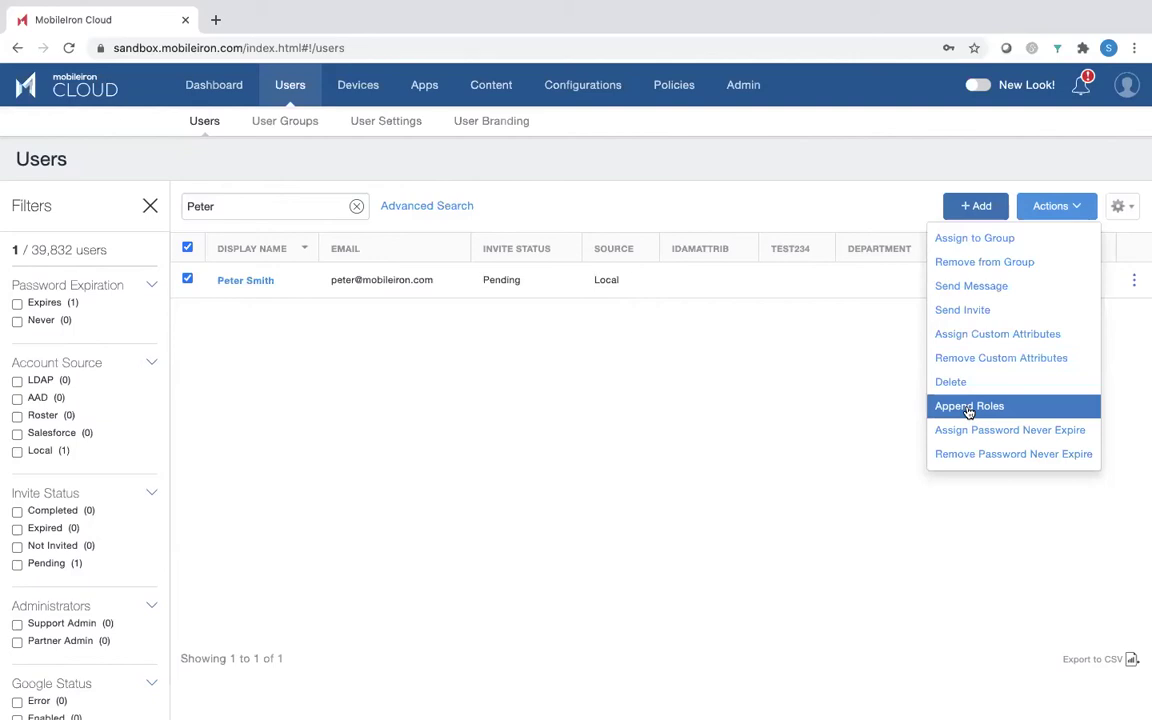
Review the found user's Devices, Available Apps, Roles and Attributes tabs, then go to User Groups
click(264, 287)
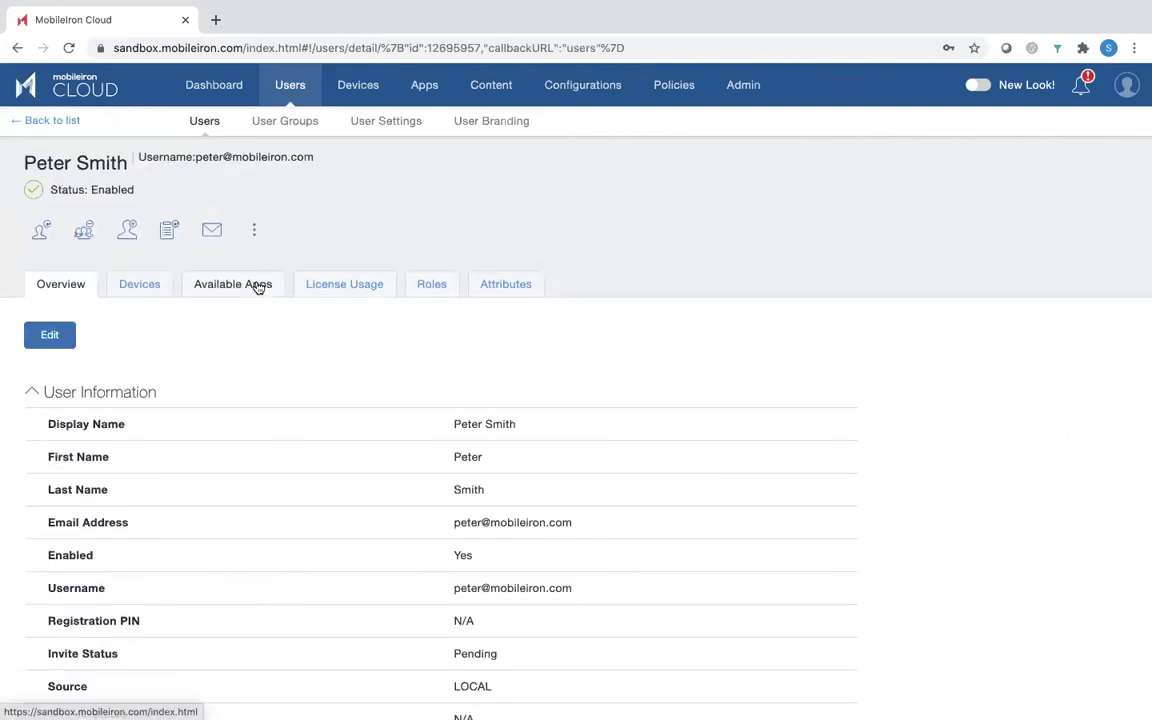
click(127, 288)
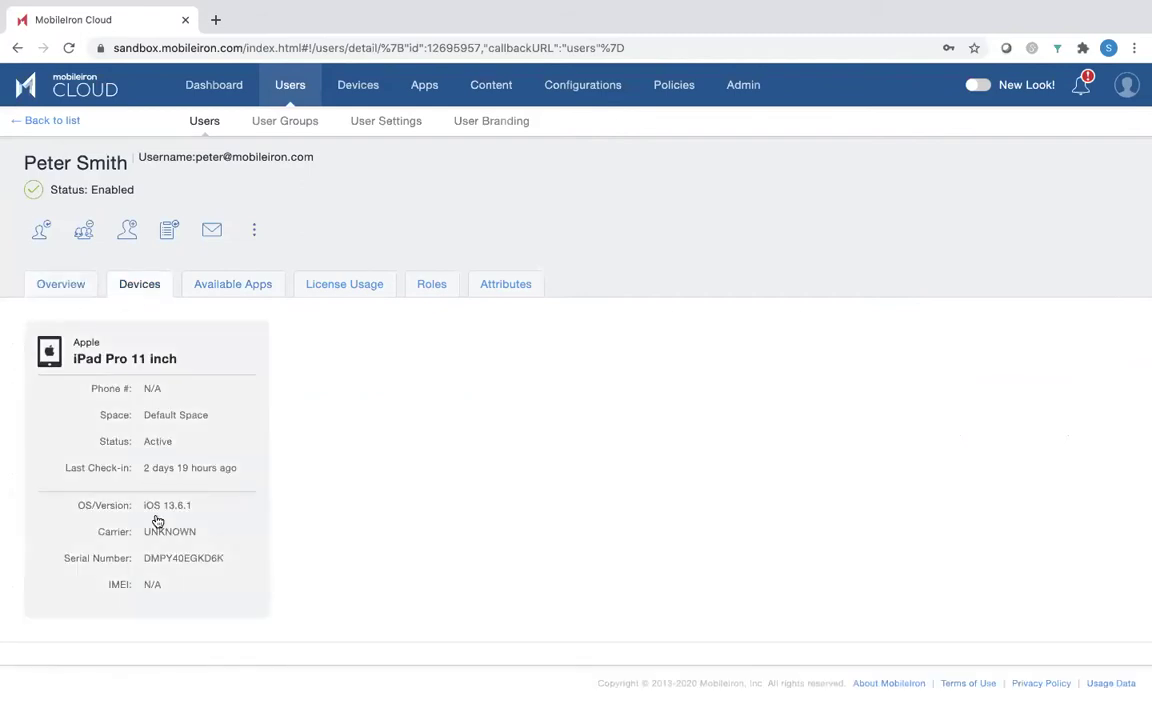
click(250, 287)
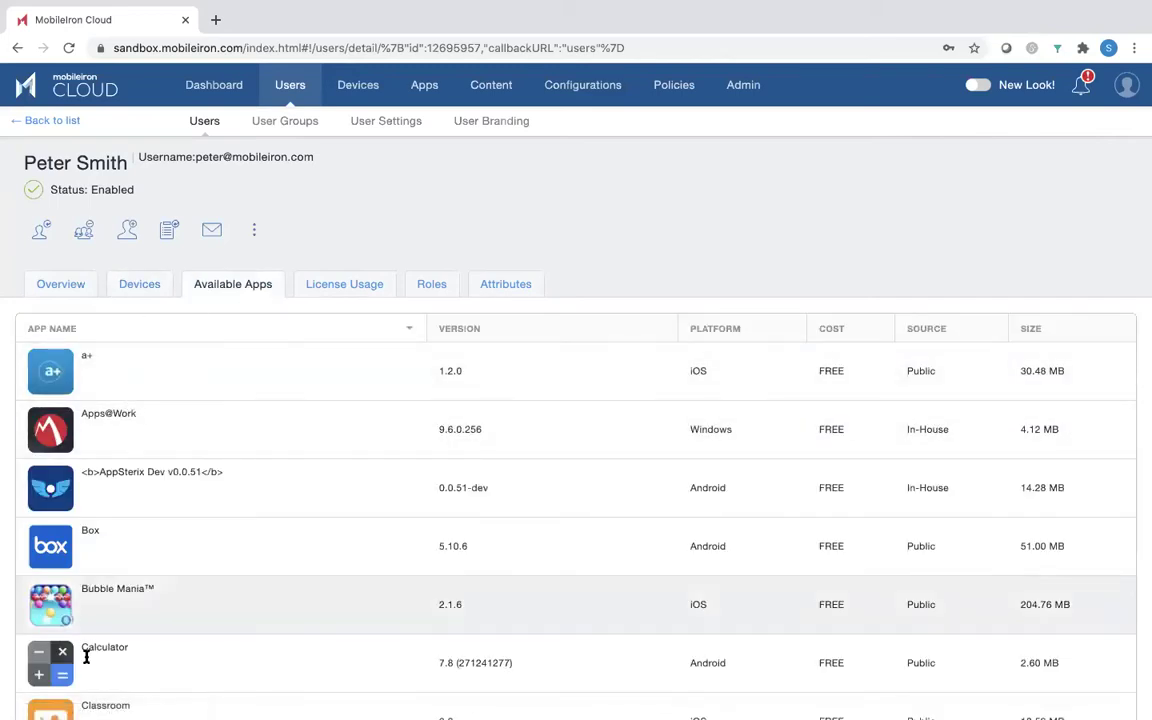
click(434, 290)
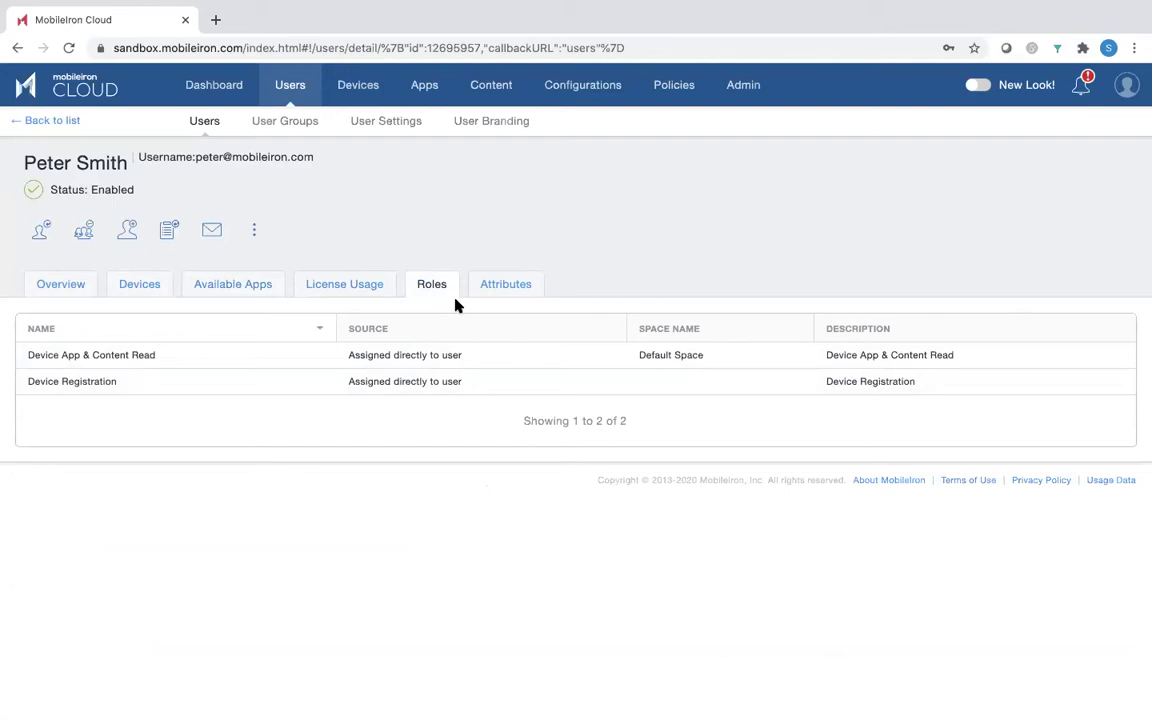
click(493, 288)
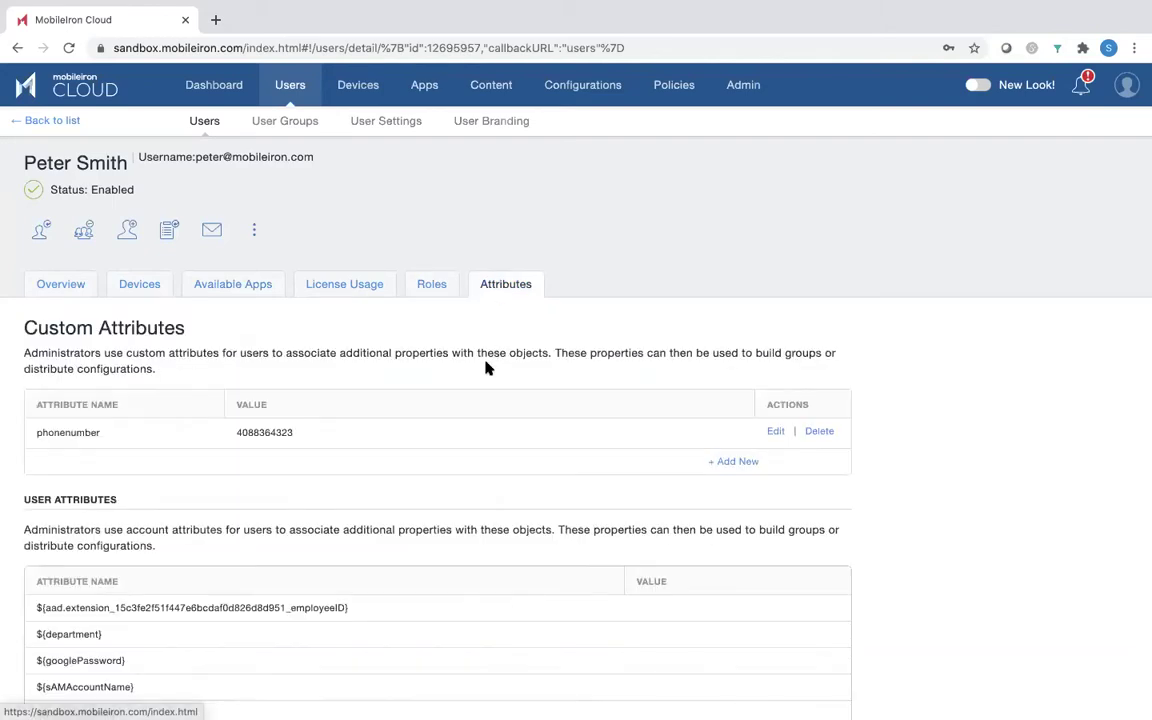
scroll(486, 368, down, 8)
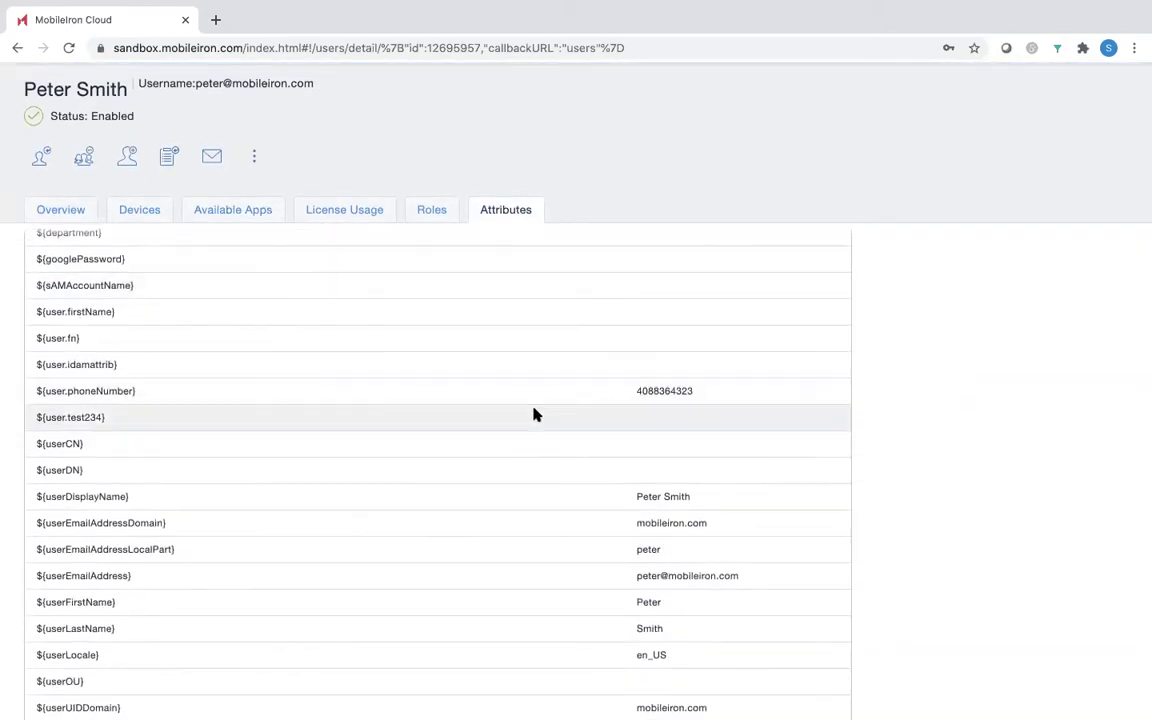
scroll(535, 413, up, 8)
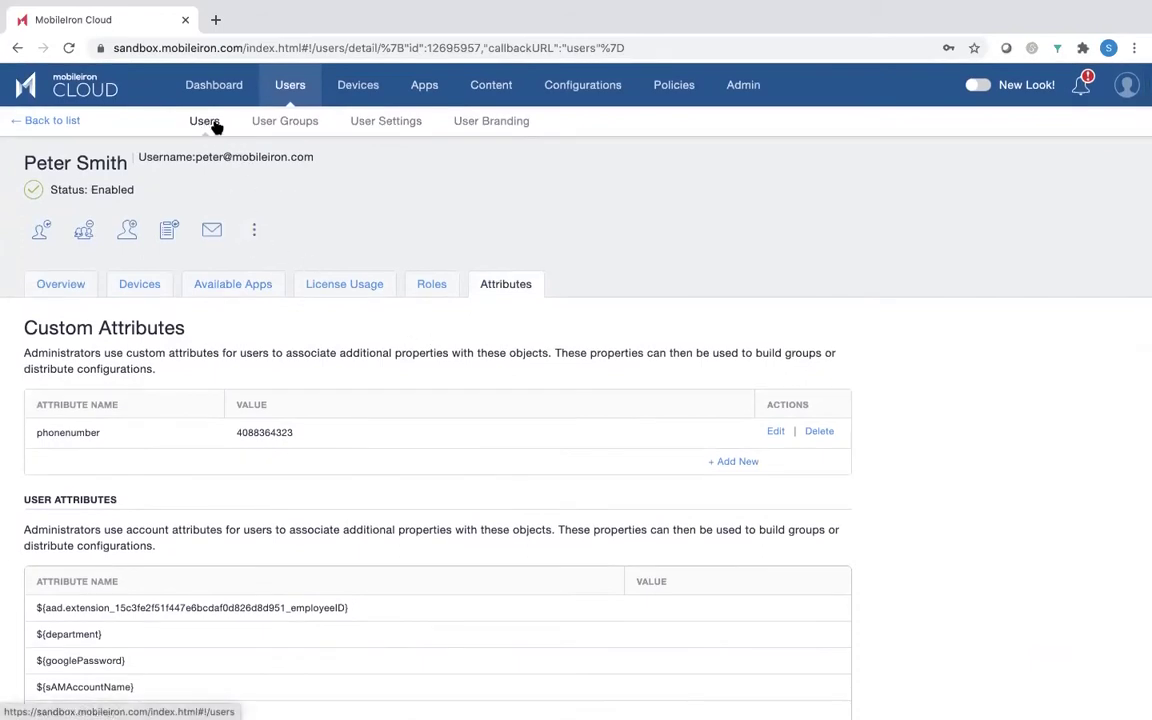
click(267, 128)
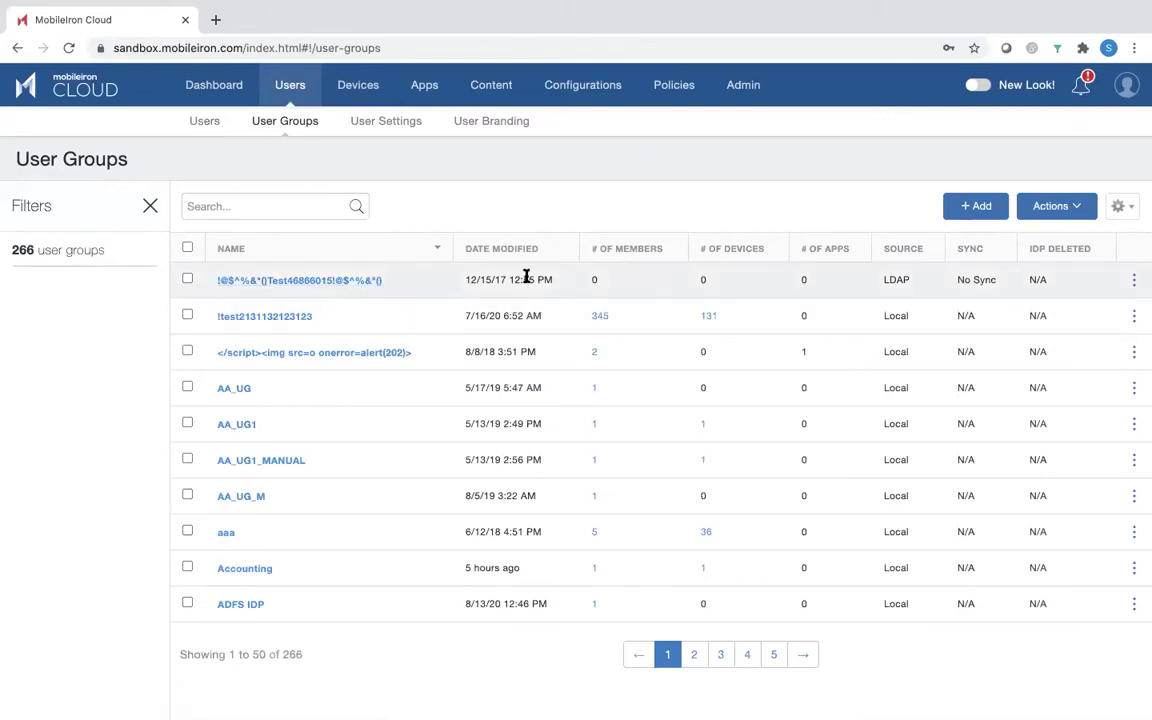
Preview the Create User Group form and close it without saving, leaving the 266 groups listed
click(975, 207)
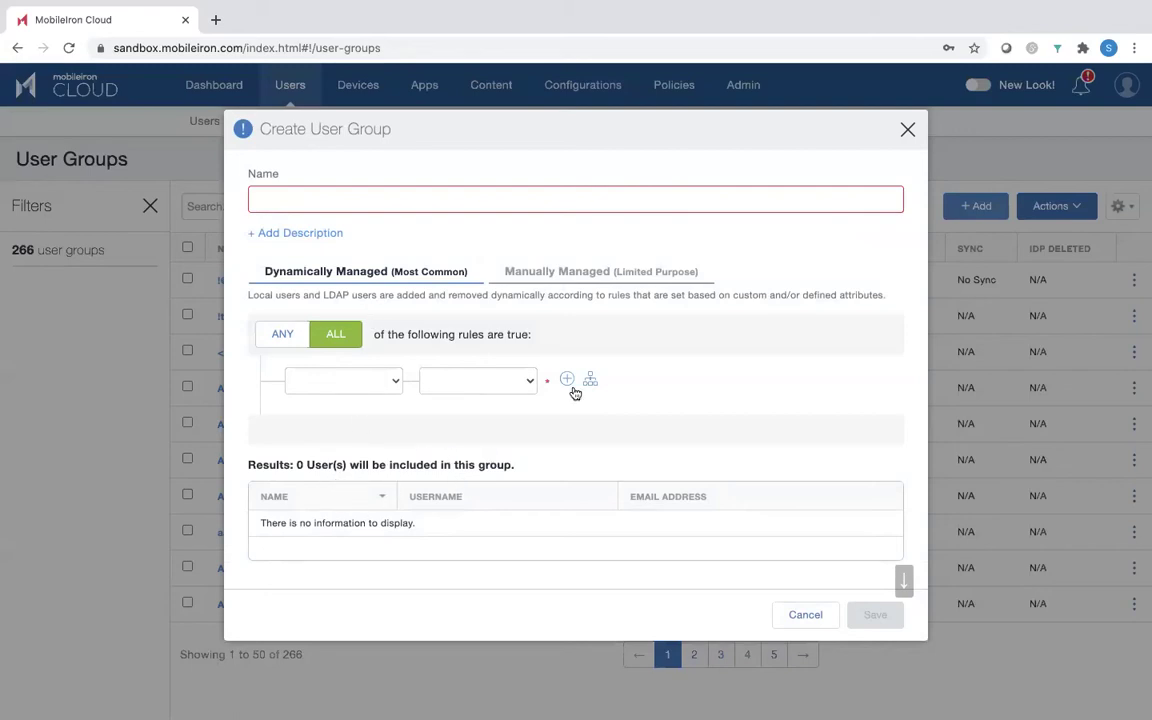
click(907, 132)
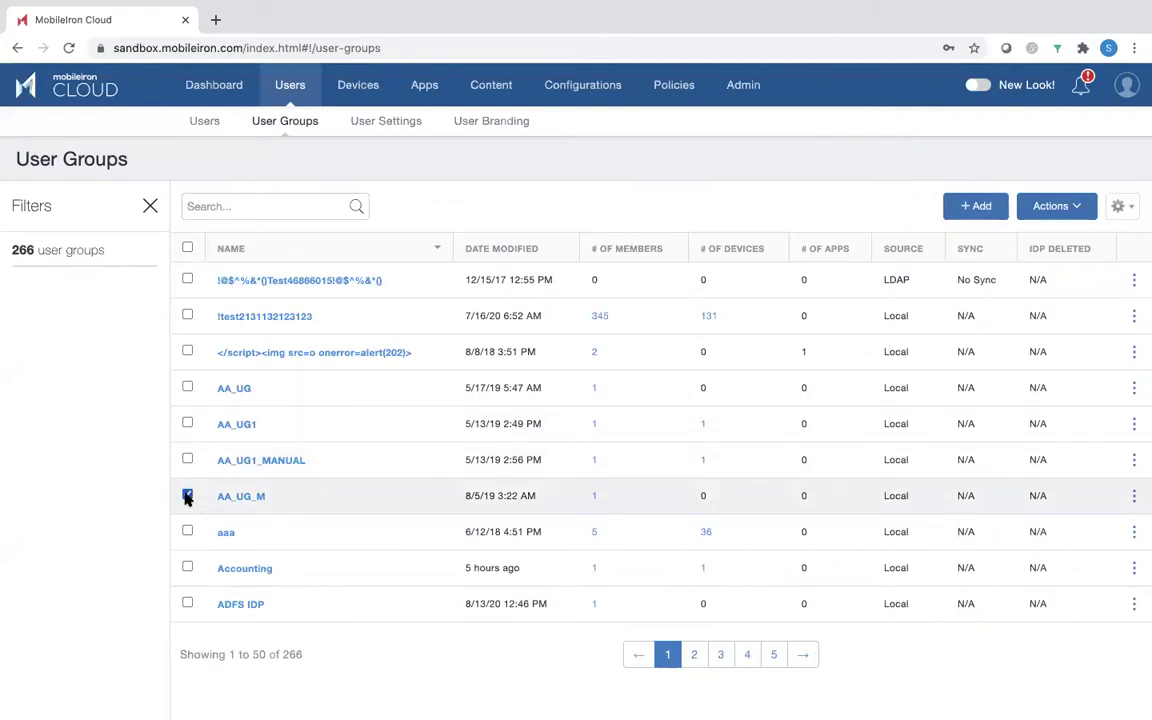
Select the AA_UG_M group, view its available actions, then go to User Settings
click(187, 495)
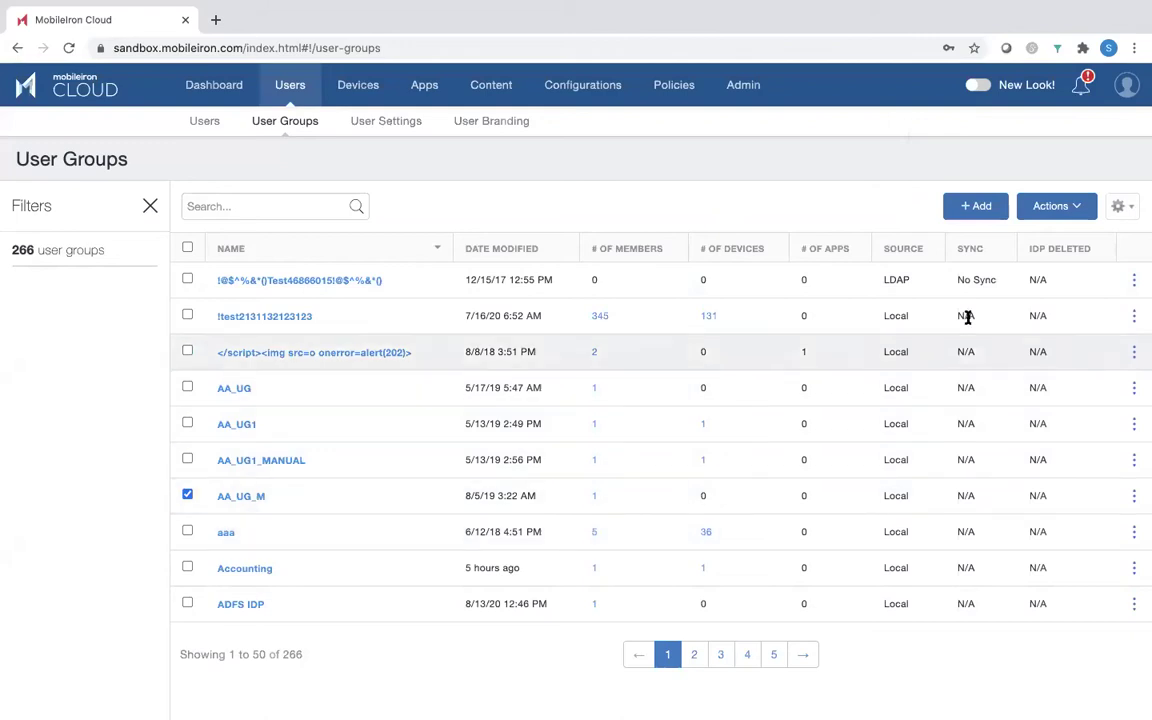
click(1079, 208)
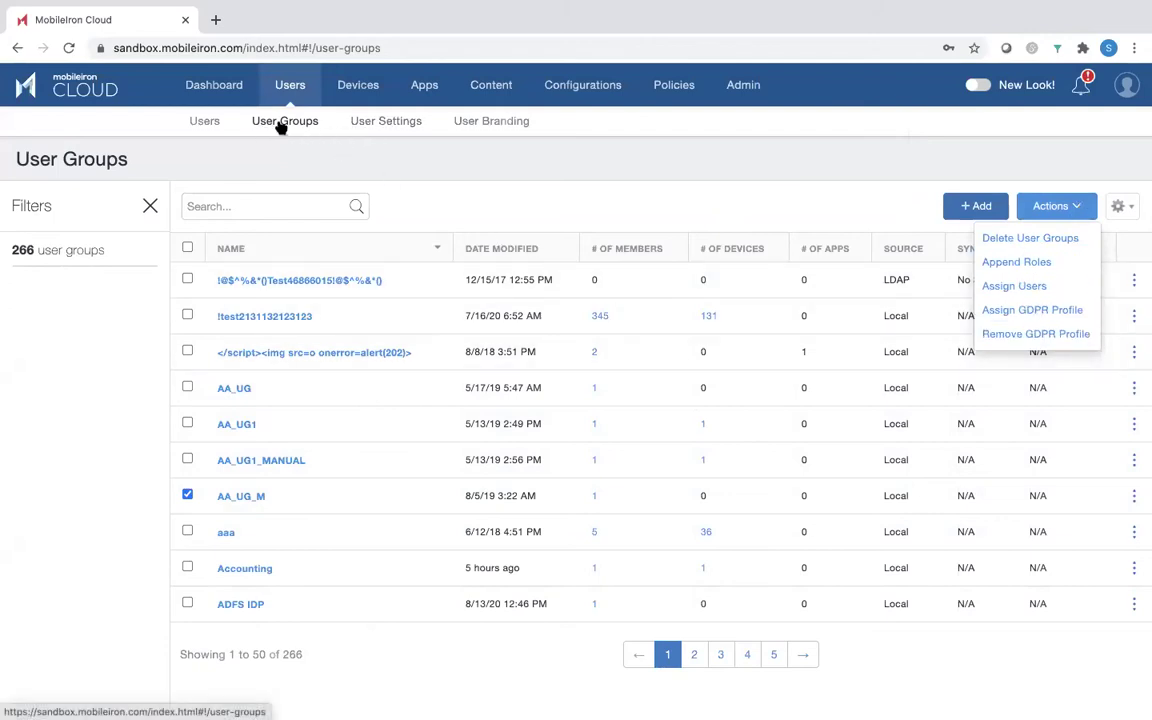
click(360, 122)
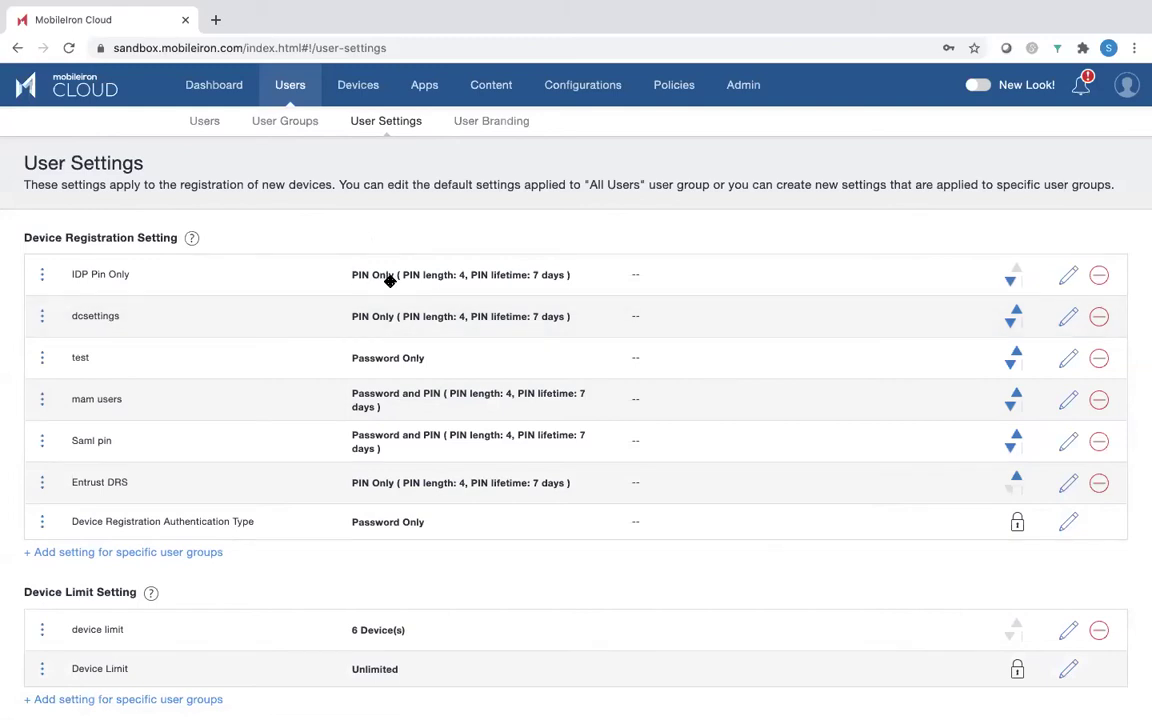
click(1066, 277)
scroll(293, 368, down, 3)
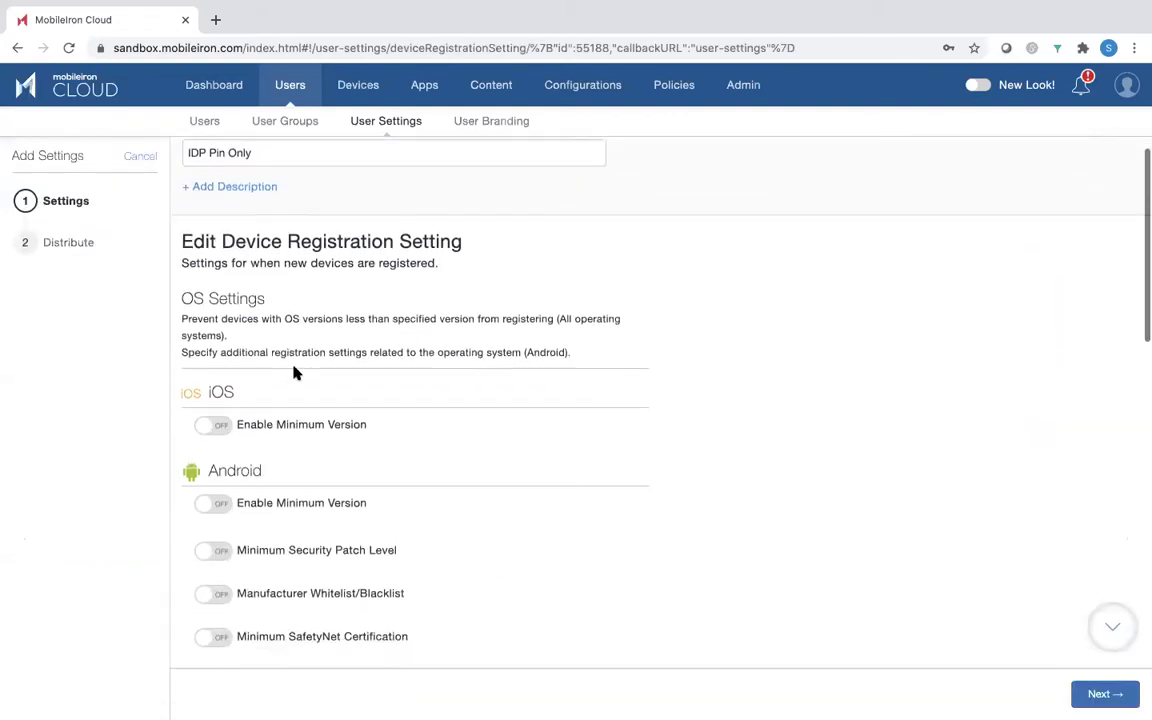
scroll(294, 370, down, 5)
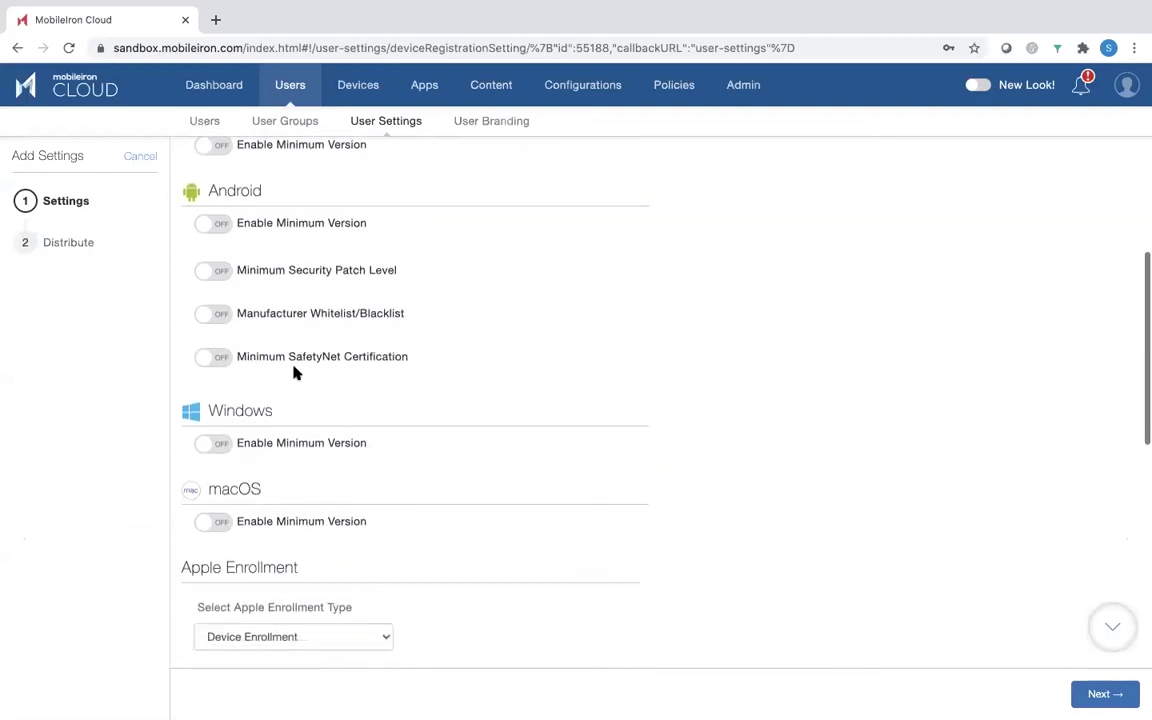
scroll(294, 372, up, 1)
scroll(294, 372, up, 1)
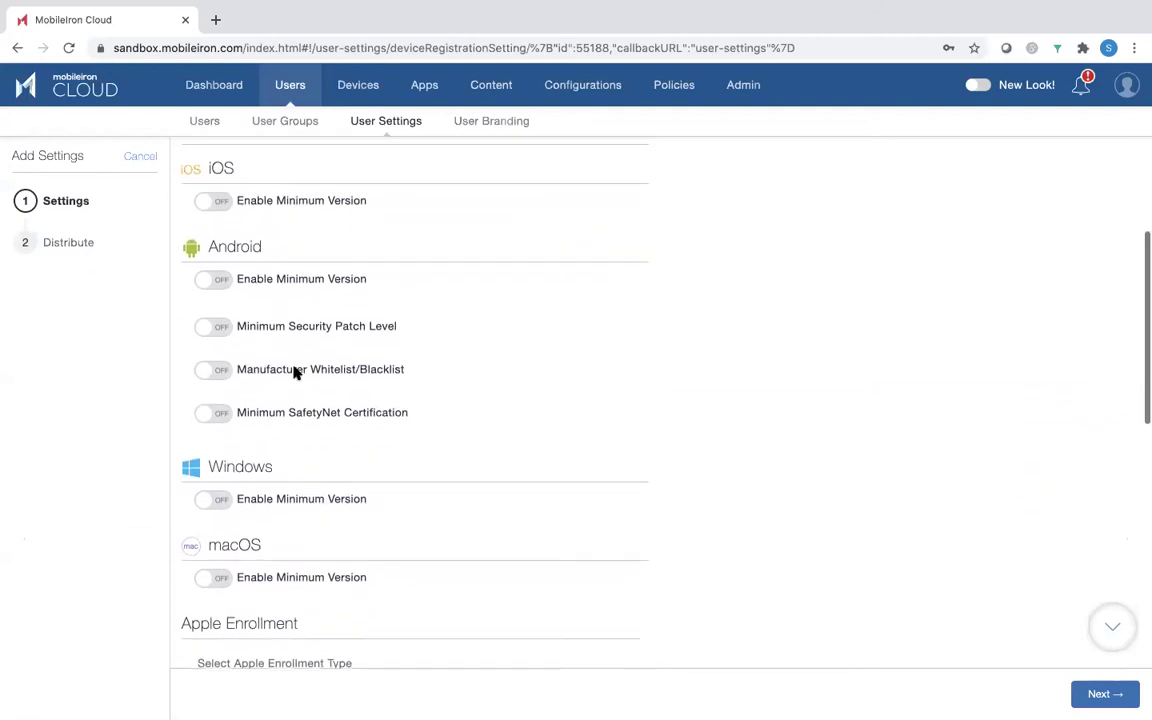
scroll(294, 368, down, 3)
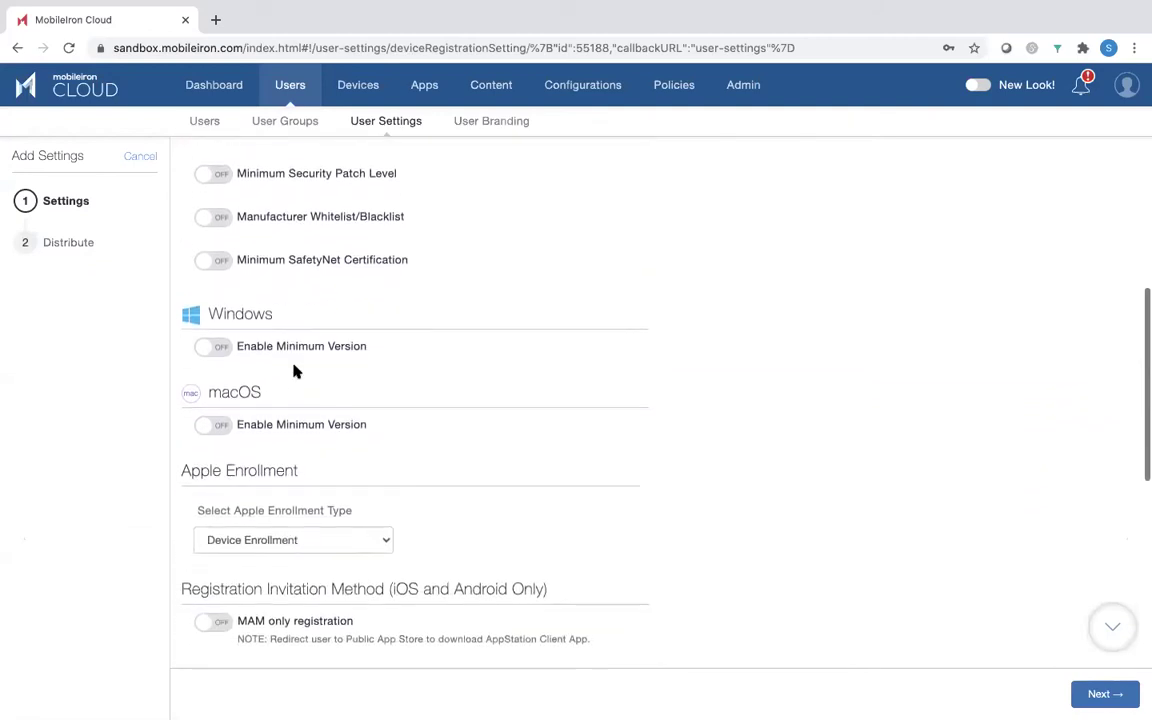
scroll(294, 368, up, 1)
scroll(294, 368, down, 5)
scroll(294, 367, down, 2)
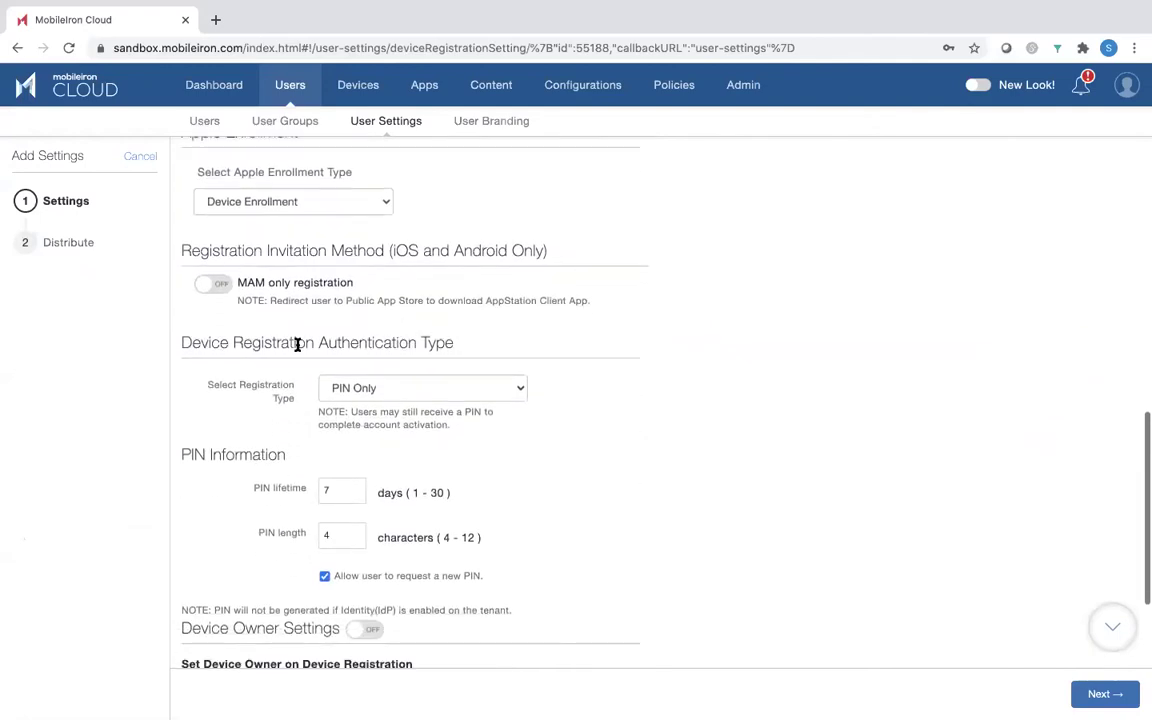
click(521, 392)
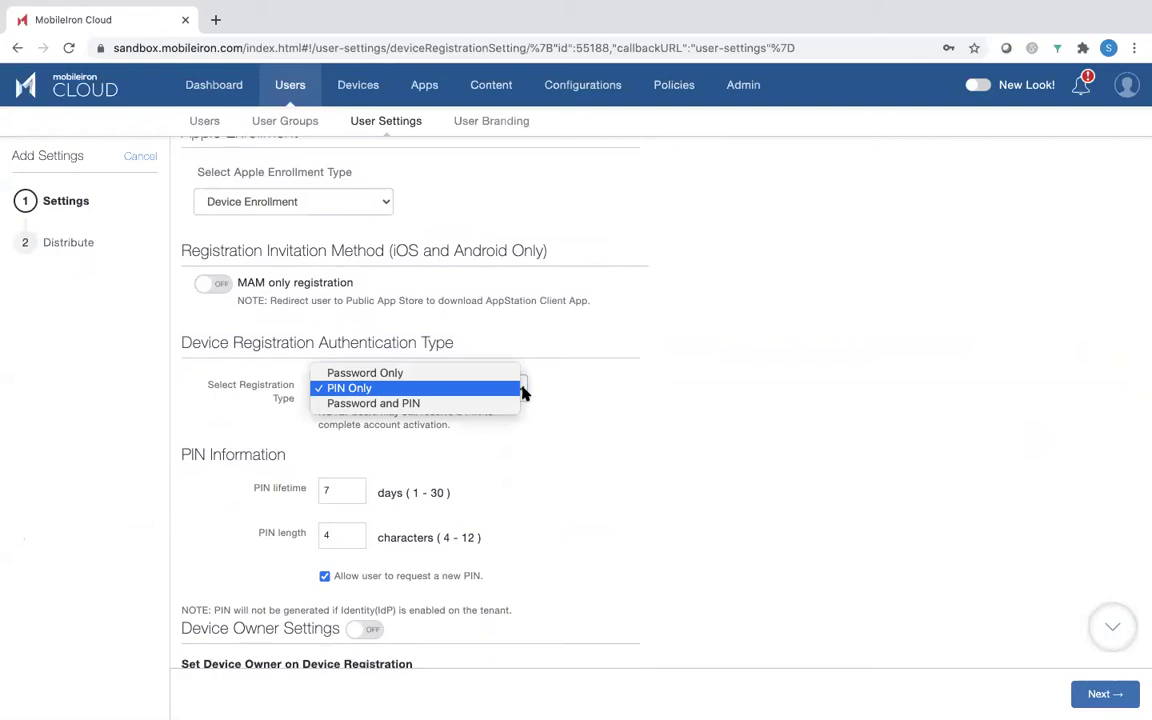
click(566, 411)
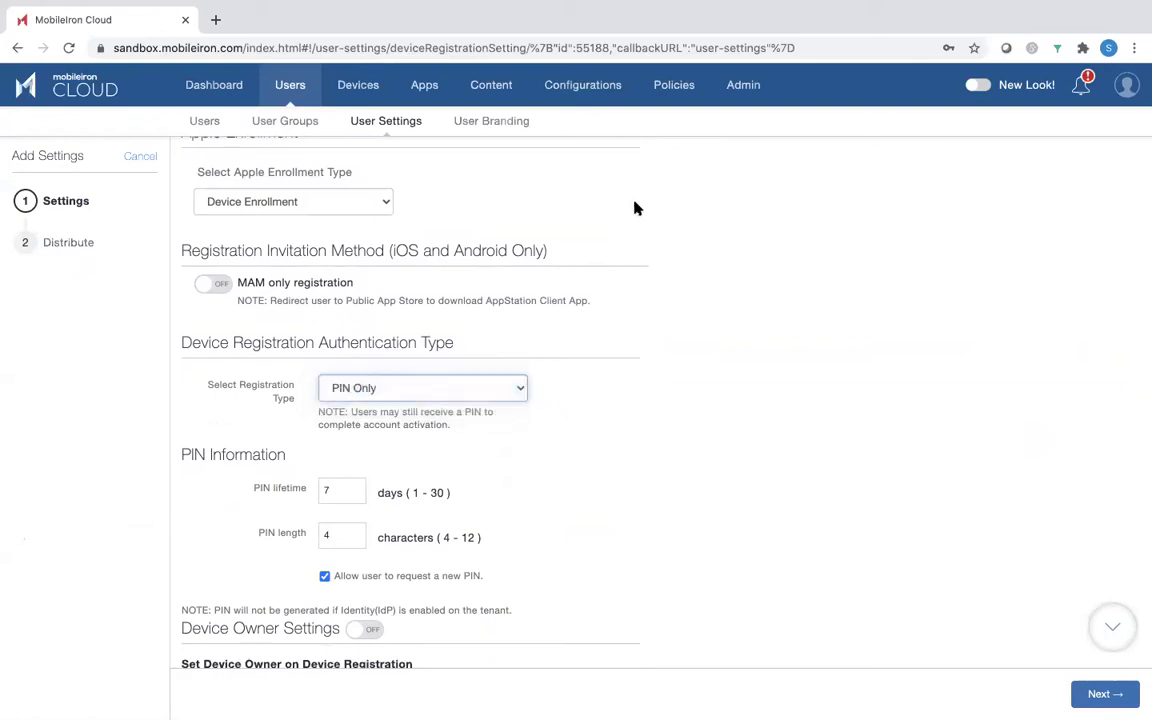
Show User Branding with the custom URL, WesternUnion logo, favicon and email/registration previews
click(477, 128)
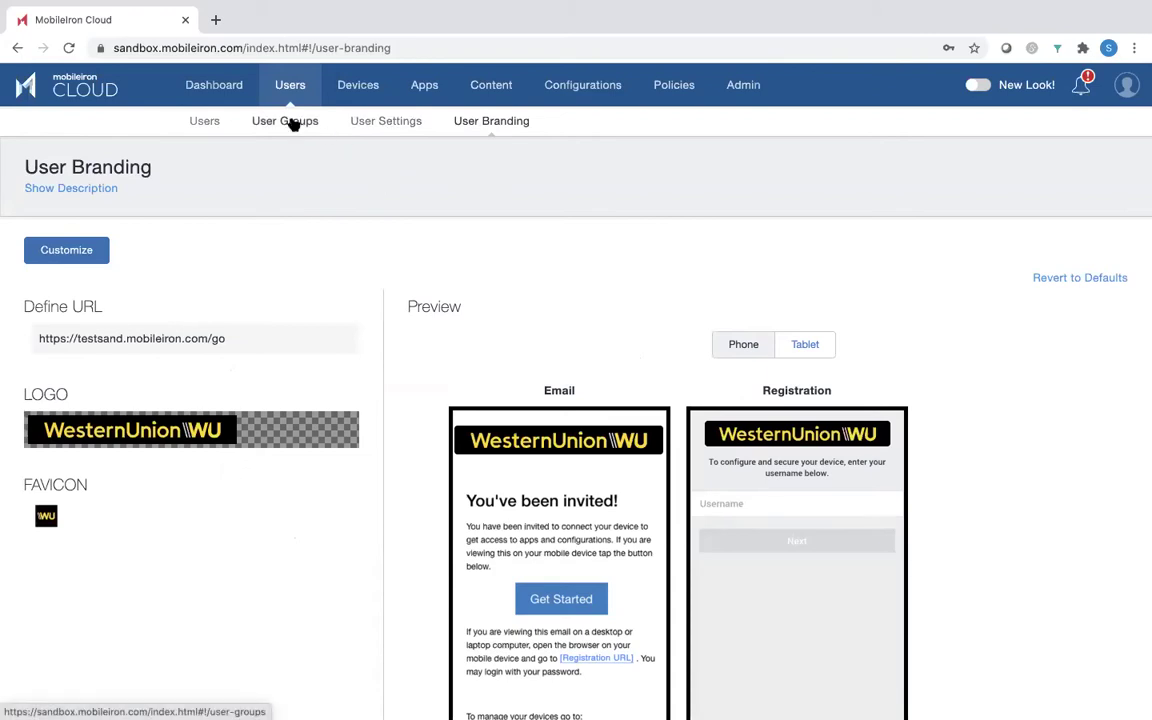
In Devices, select the first iPad Pro 11 inch and show actions like Lock, Retire and Wipe
click(358, 88)
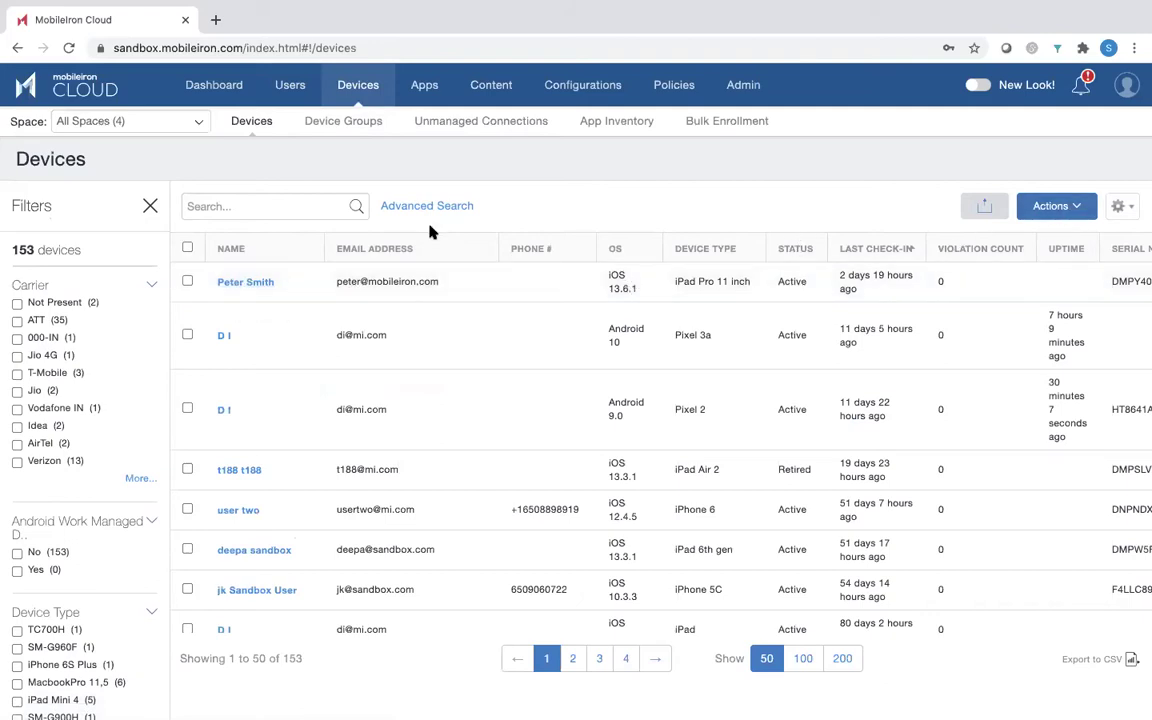
click(187, 281)
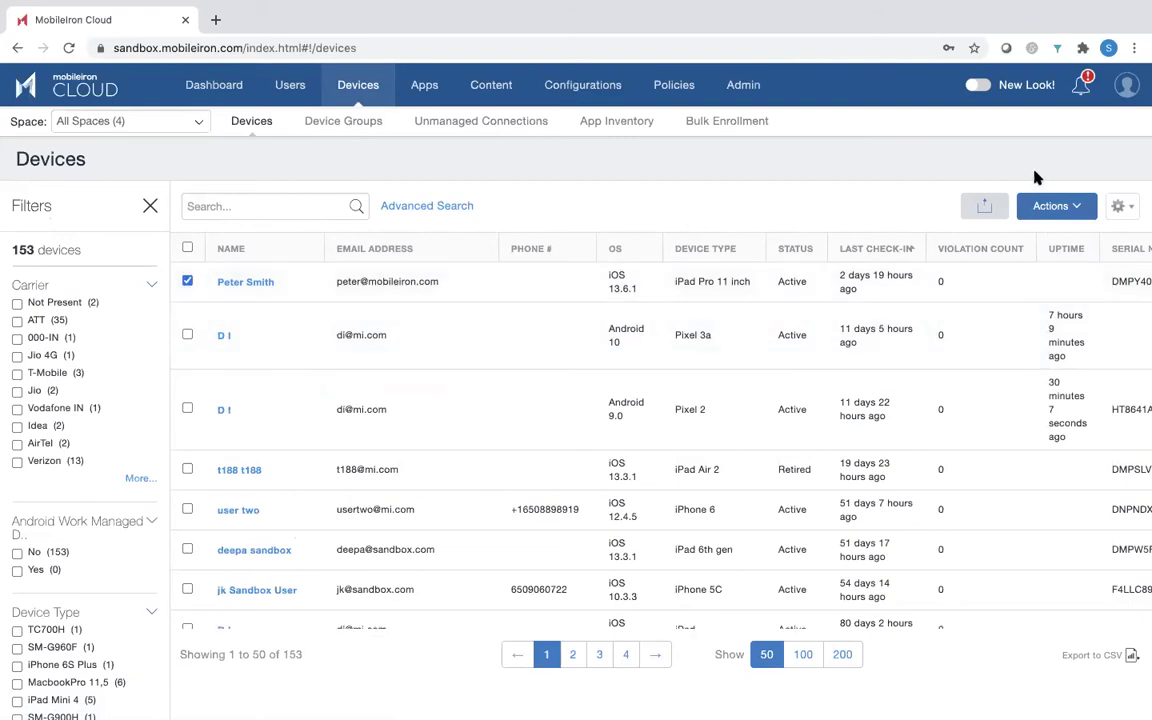
click(1075, 207)
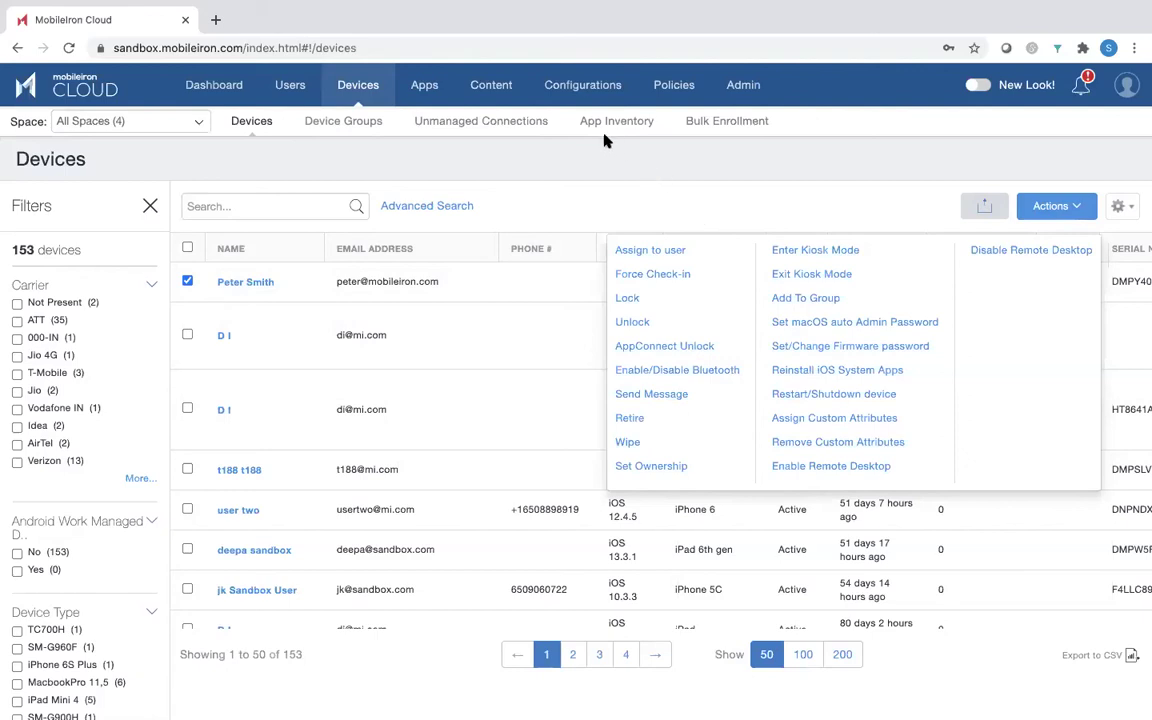
Start a new VPN configuration, review its connection types keeping L2TP, then go to the Policies list
click(567, 90)
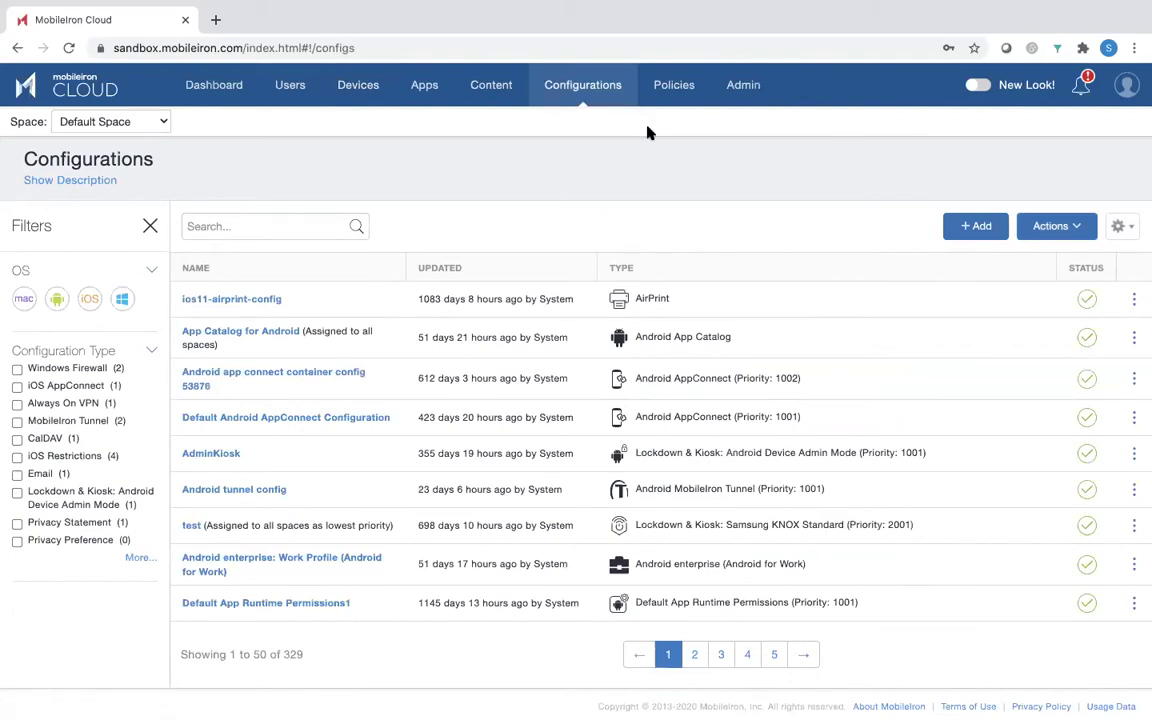
click(975, 226)
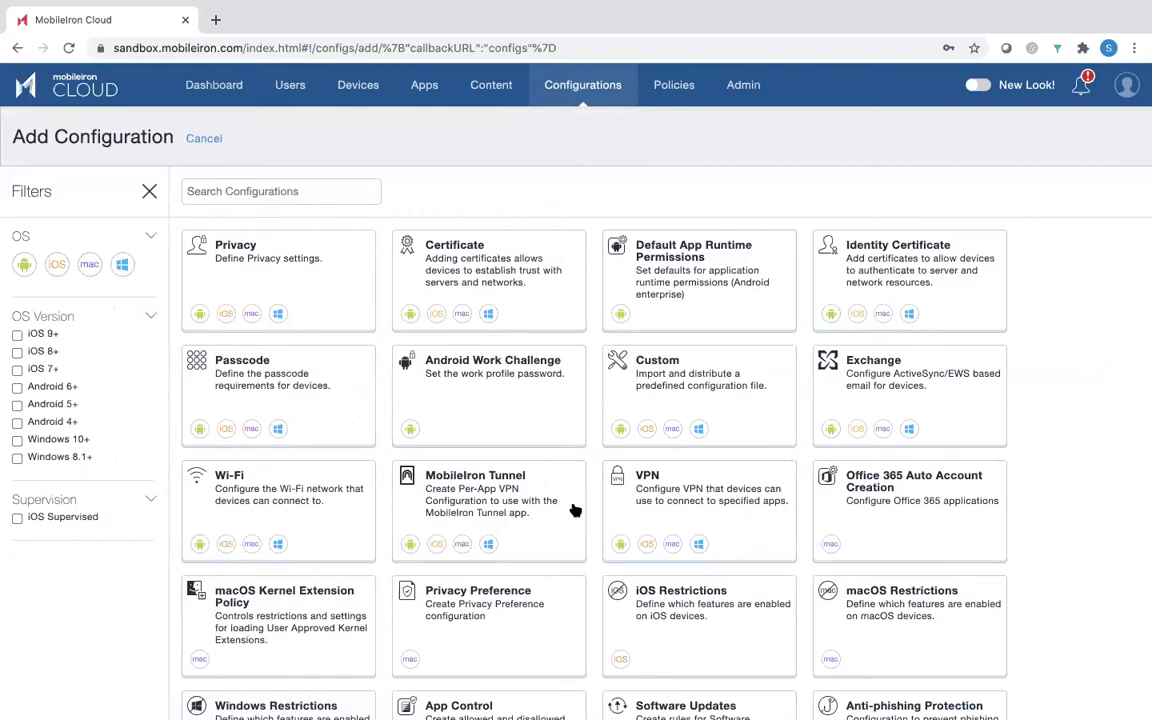
click(644, 499)
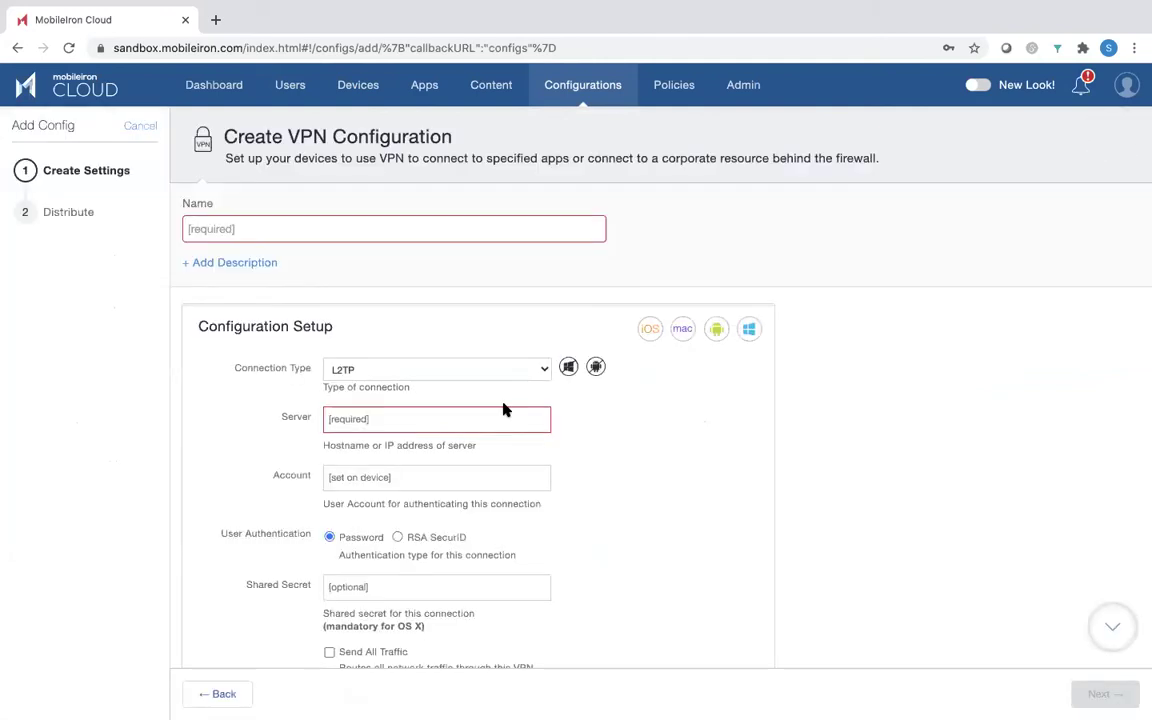
click(543, 370)
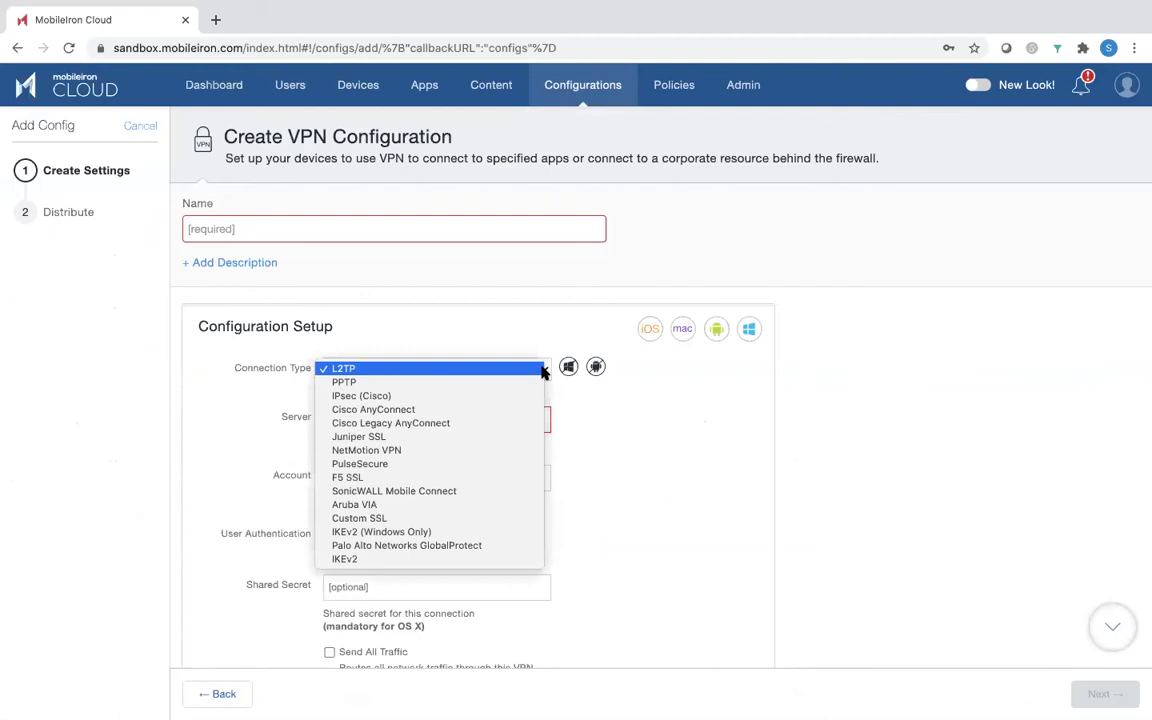
click(591, 453)
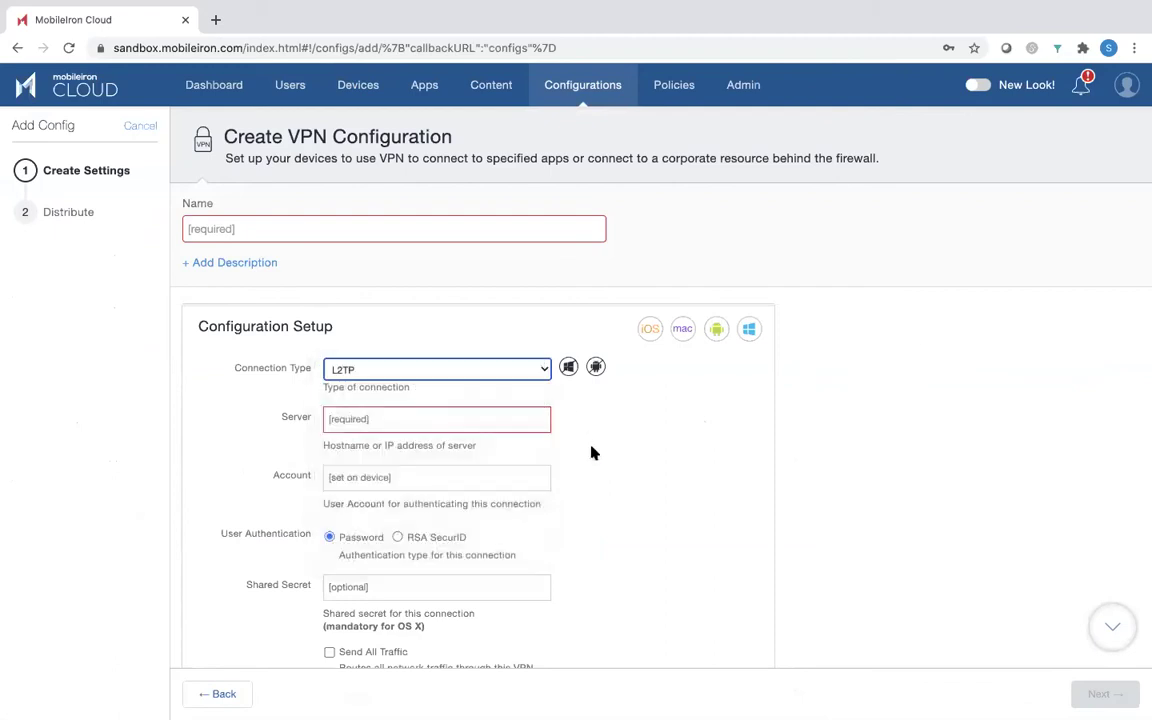
click(679, 87)
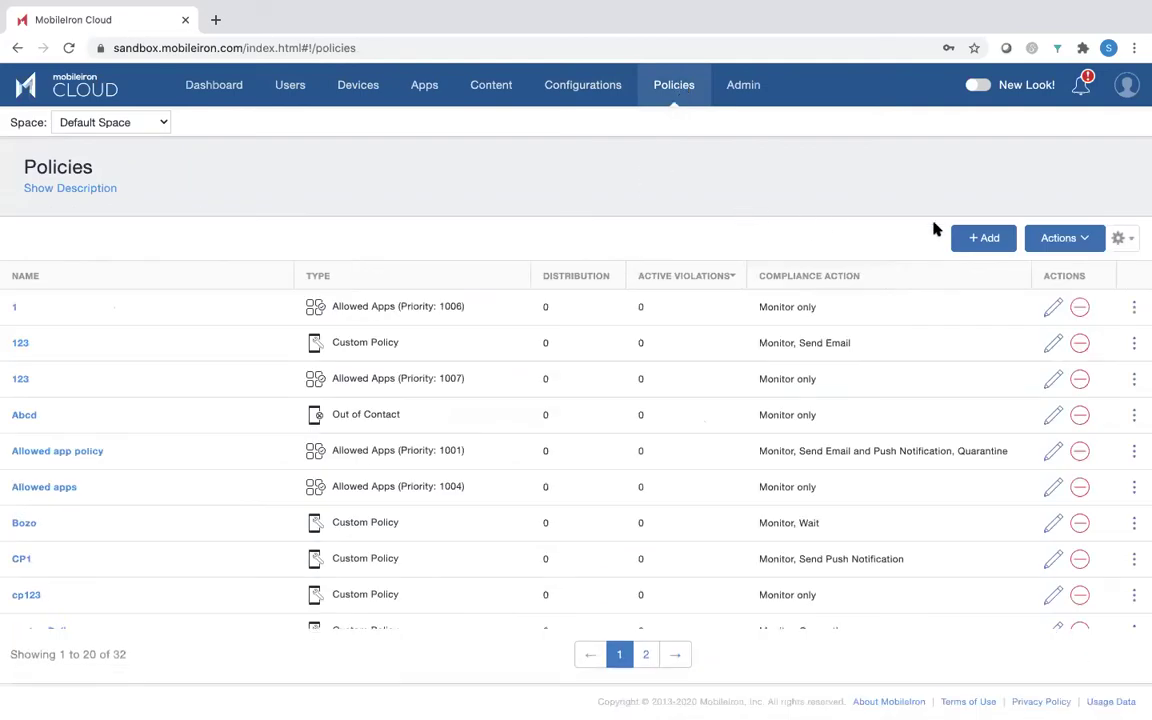
Preview the nine policy types for a new policy, then return to the 153-device list
click(984, 239)
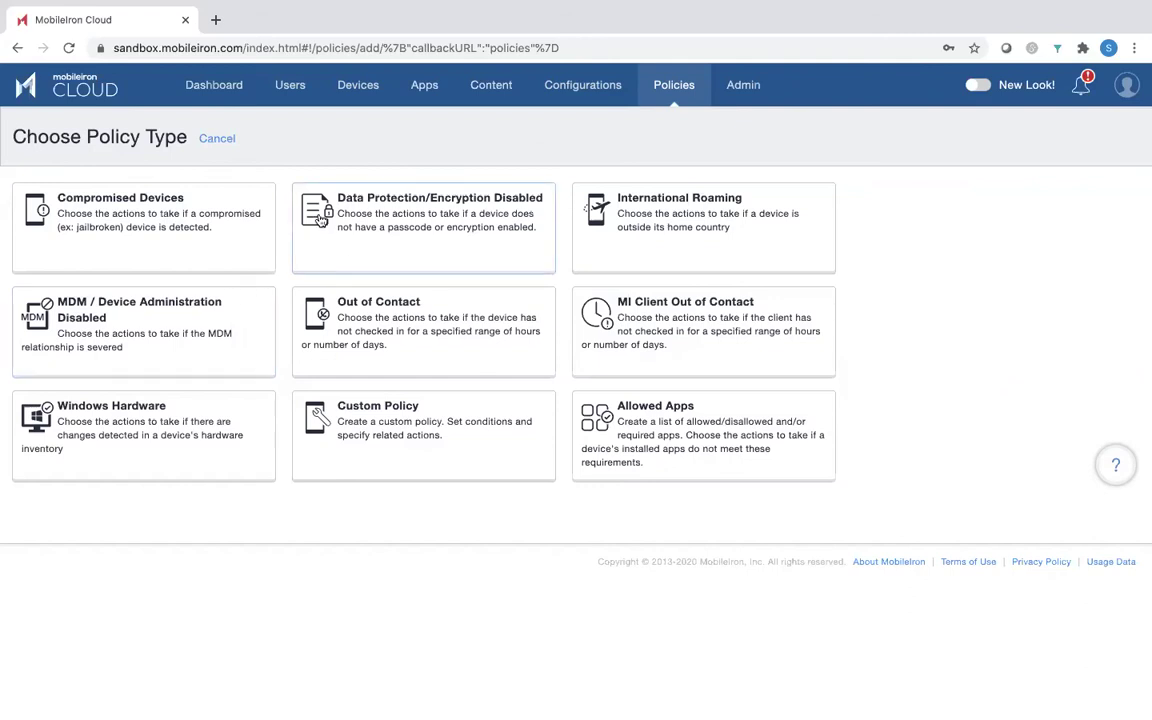
click(358, 86)
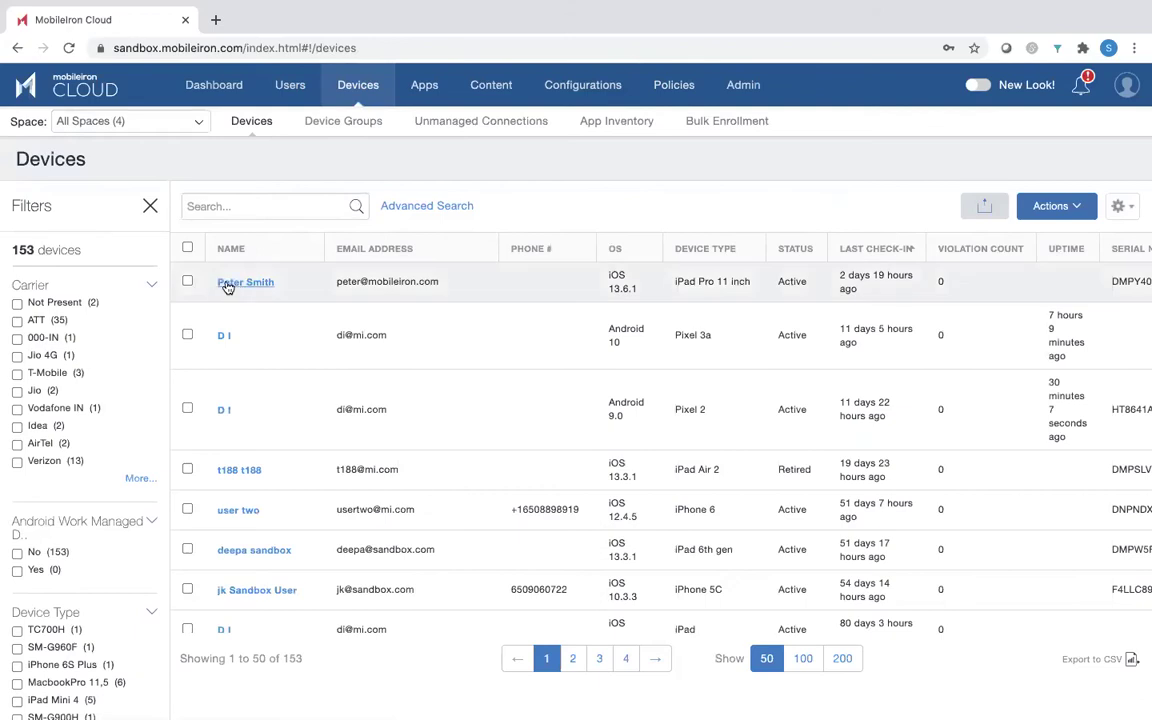
Inspect the iPad Pro 11 inch's configurations, apps, policies, certificates, Sentry and attributes, then go to Admin
click(229, 286)
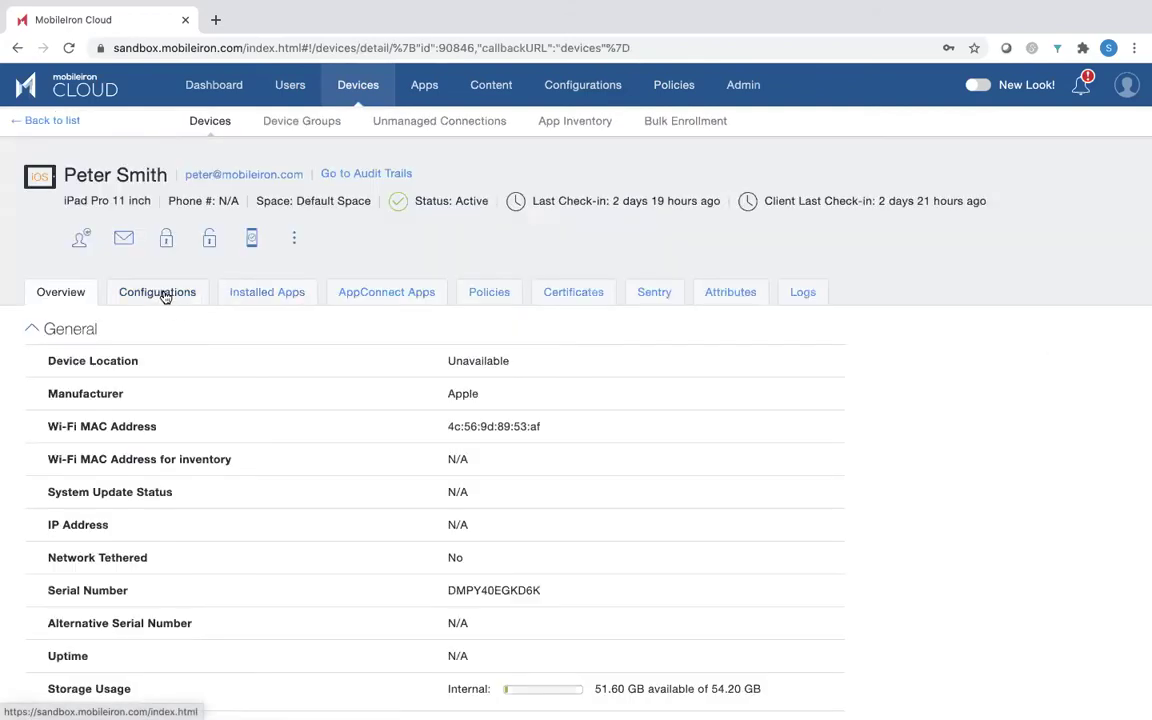
click(160, 292)
click(266, 296)
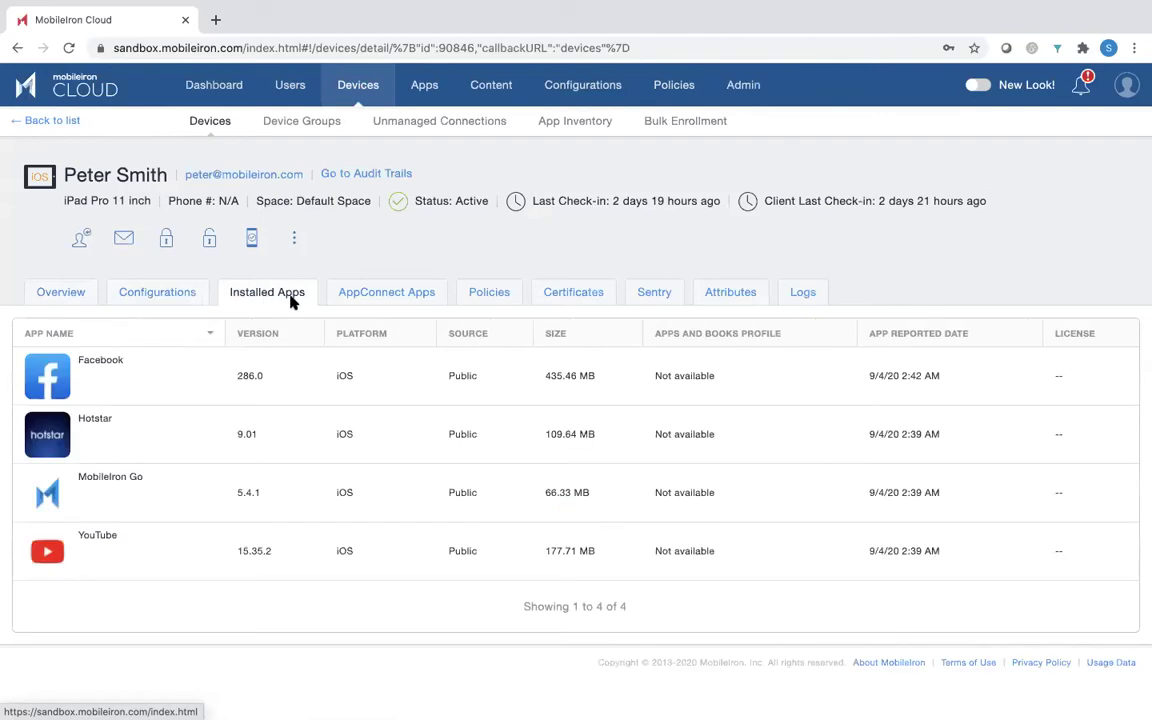
click(400, 293)
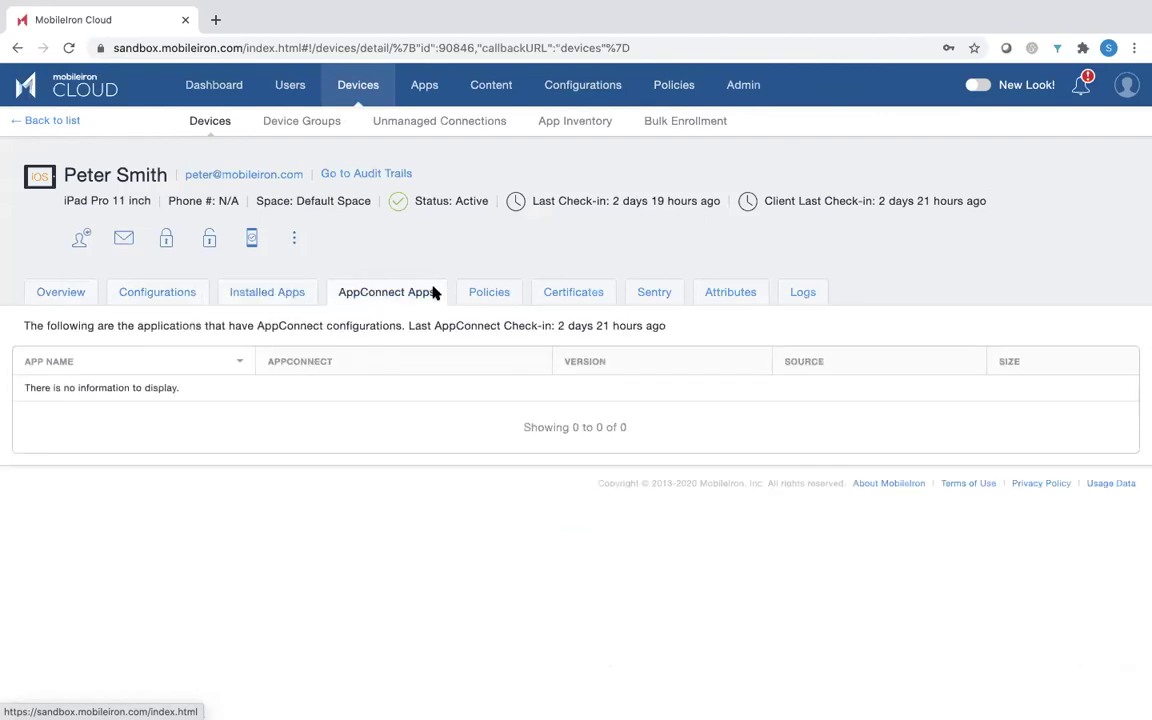
click(500, 295)
click(576, 300)
click(657, 297)
click(716, 300)
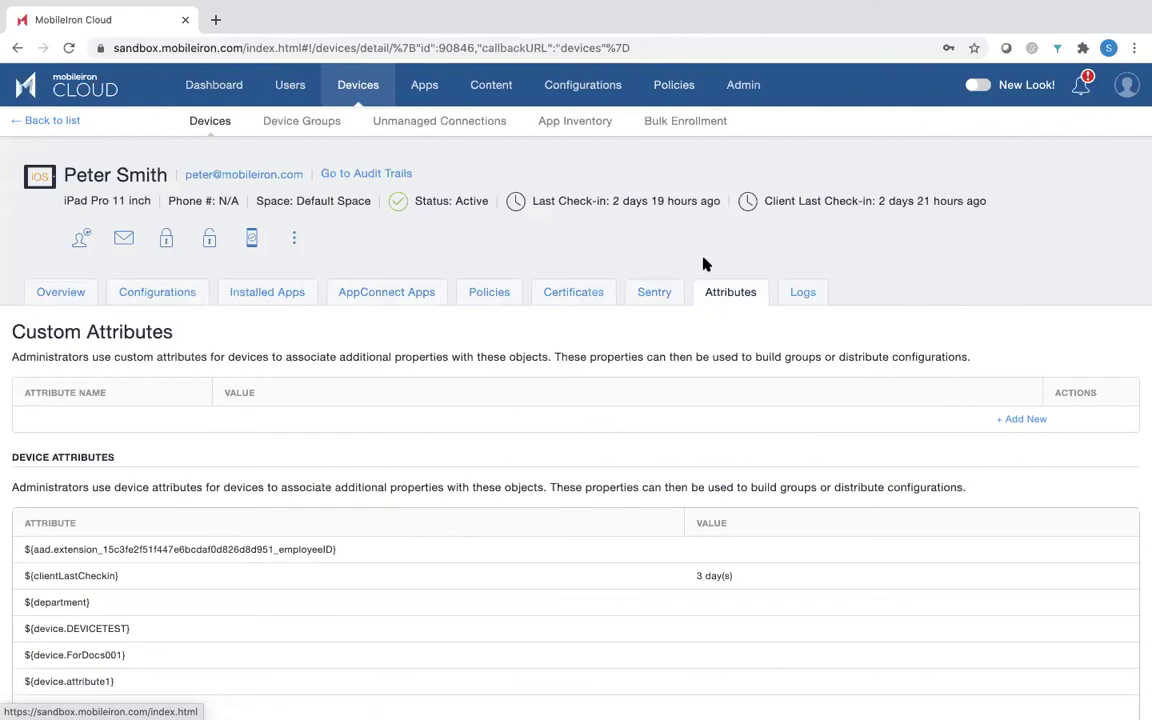
click(731, 90)
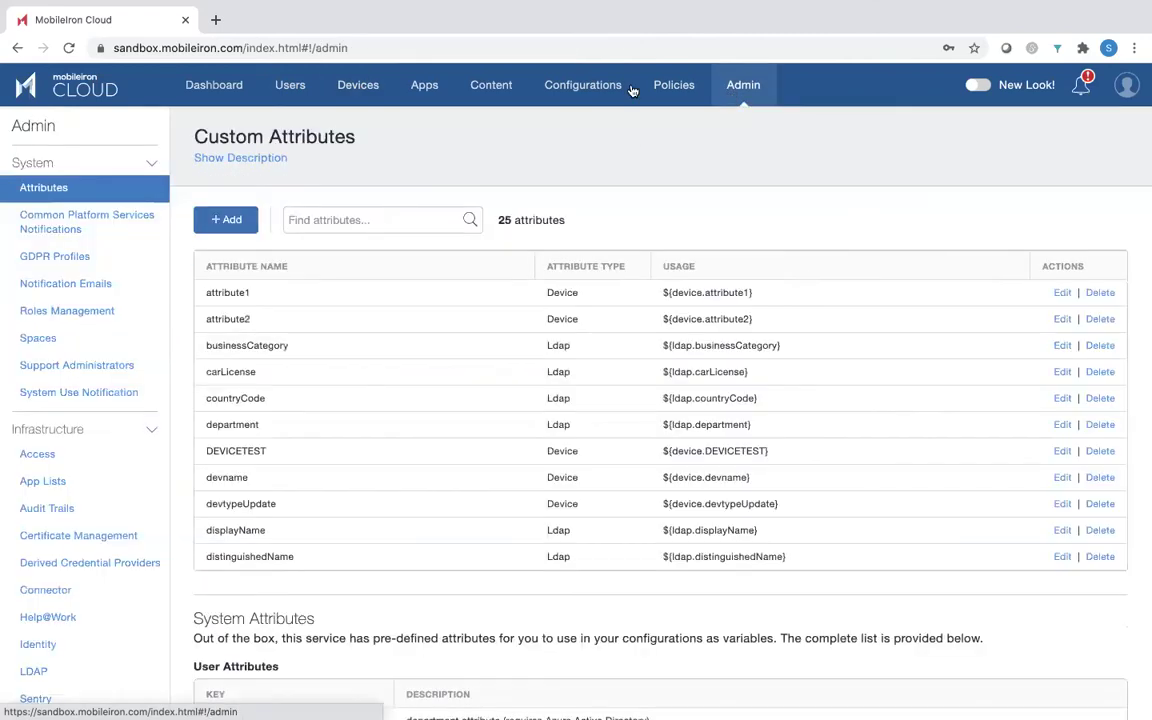
Show the Infrastructure App Lists page with its nine blacklist, required and whitelist lists
scroll(96, 411, down, 2)
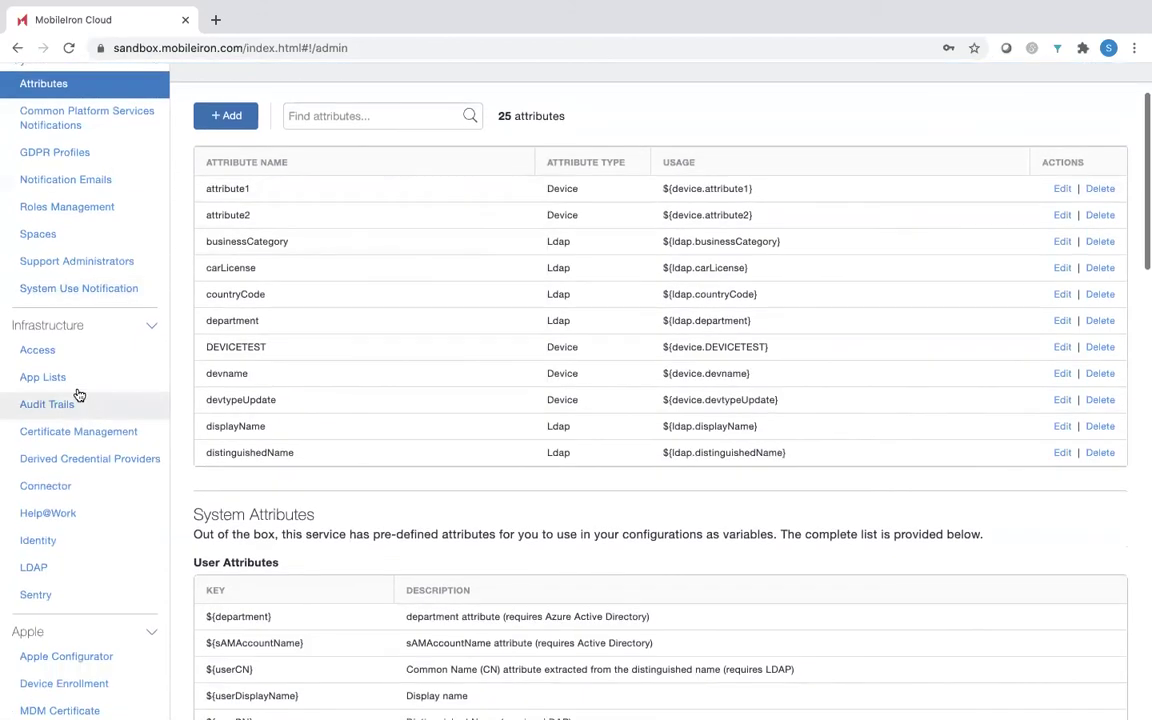
click(65, 388)
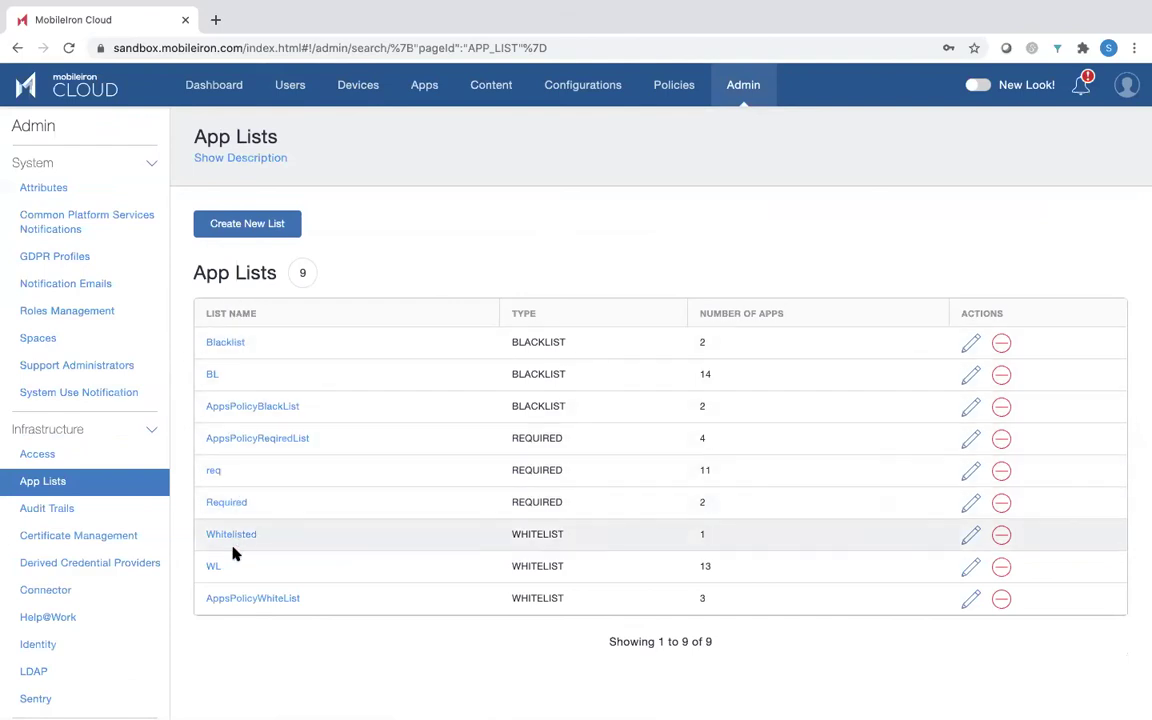
Open the Create App List form and review its Whitelist type, empty name and 0 apps
click(247, 229)
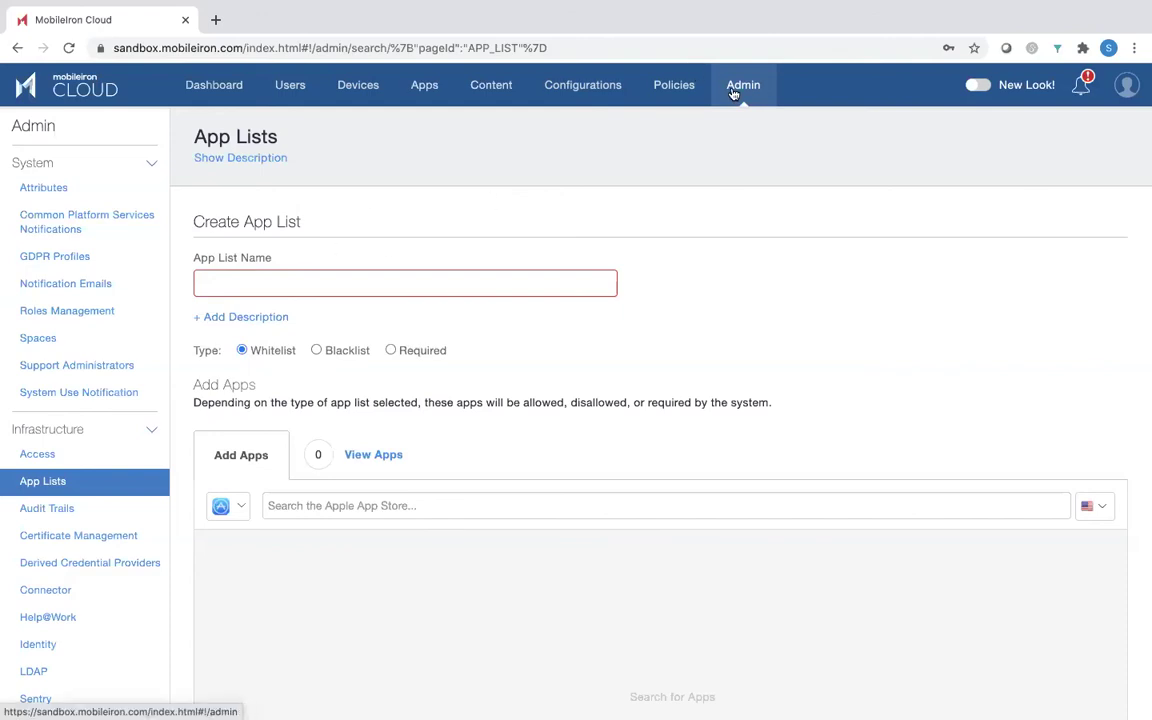
scroll(93, 429, down, 5)
scroll(95, 429, up, 10)
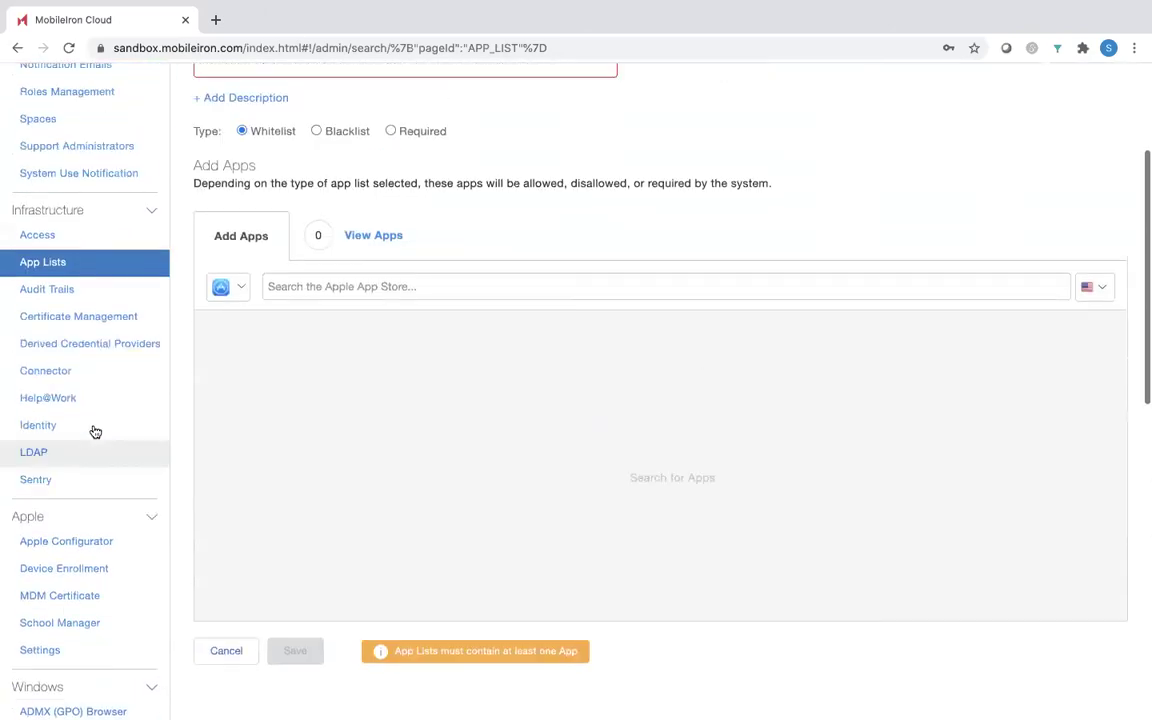